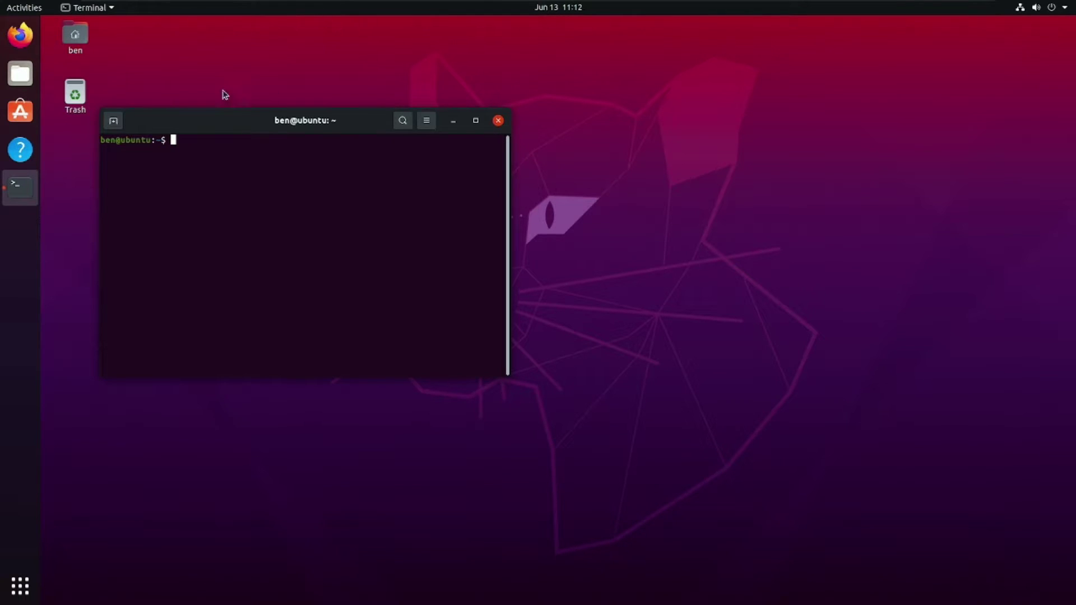
# Move the terminal toward the desktop's centre, run sudo adduser jumpcloud, and enter and confirm the new account's password
pyautogui.moveTo(223, 120); pyautogui.dragTo(416, 147)
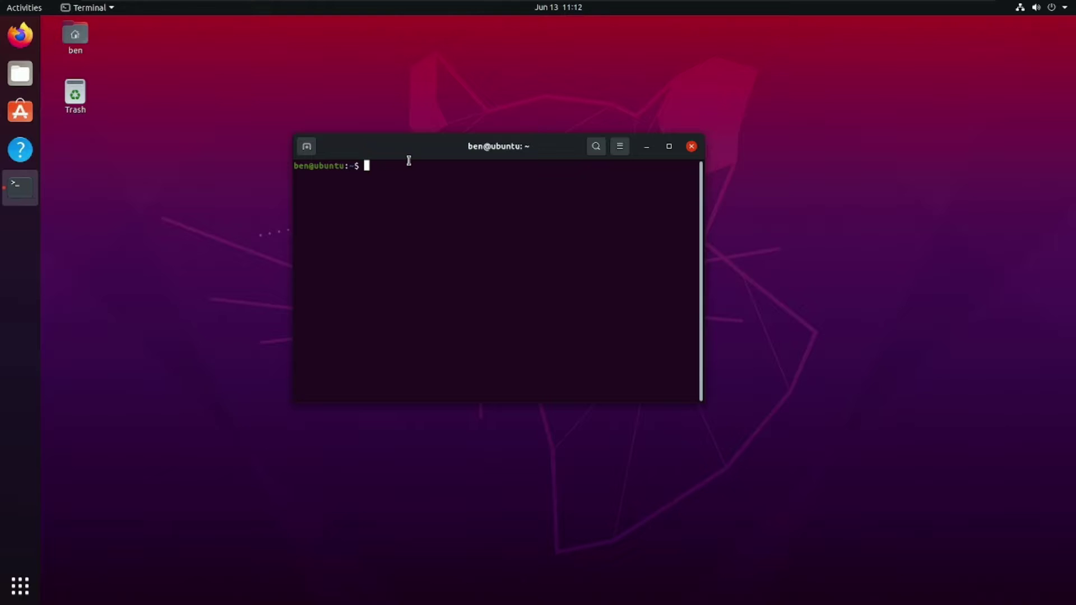
pyautogui.moveTo(408, 155); pyautogui.dragTo(416, 146)
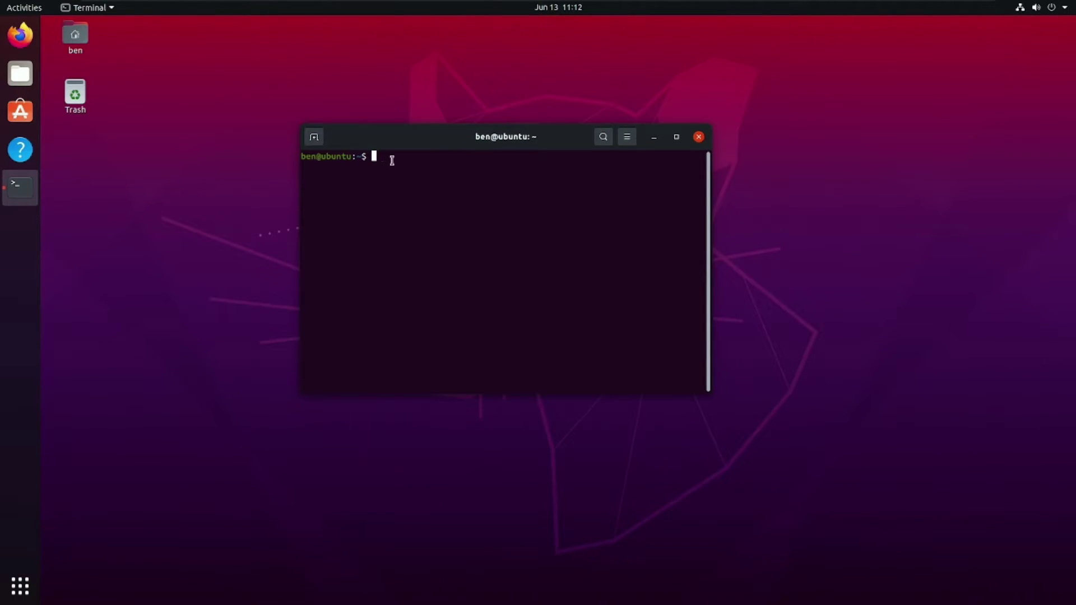
pyautogui.write('sudo adduser jumpcloud')
pyautogui.press('Return')
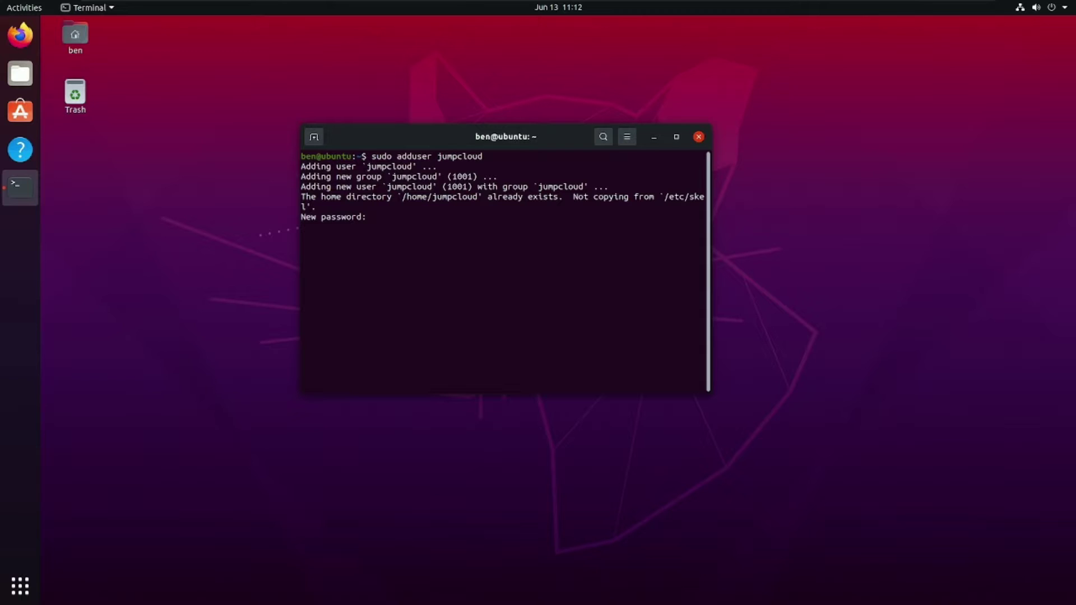
pyautogui.press('Return')
pyautogui.press('Return')
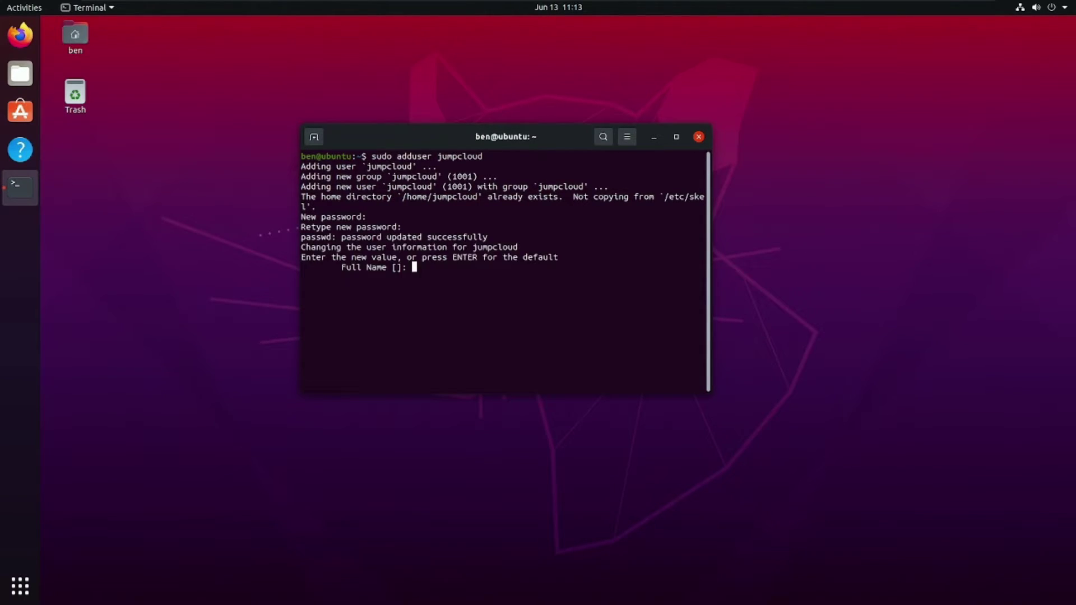
# Leave the jumpcloud user's name, room, phone and other details blank, and confirm the information with y
pyautogui.press('Return')
pyautogui.press('Return')
pyautogui.press('Return')
pyautogui.press('Return')
pyautogui.press('Return')
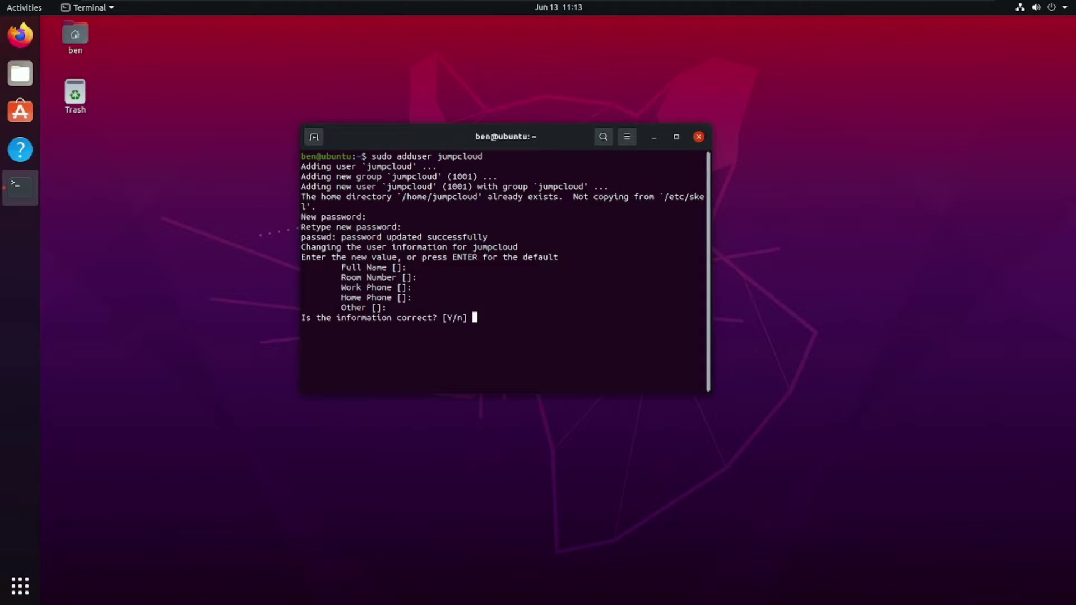
pyautogui.write('y')
pyautogui.press('Return')
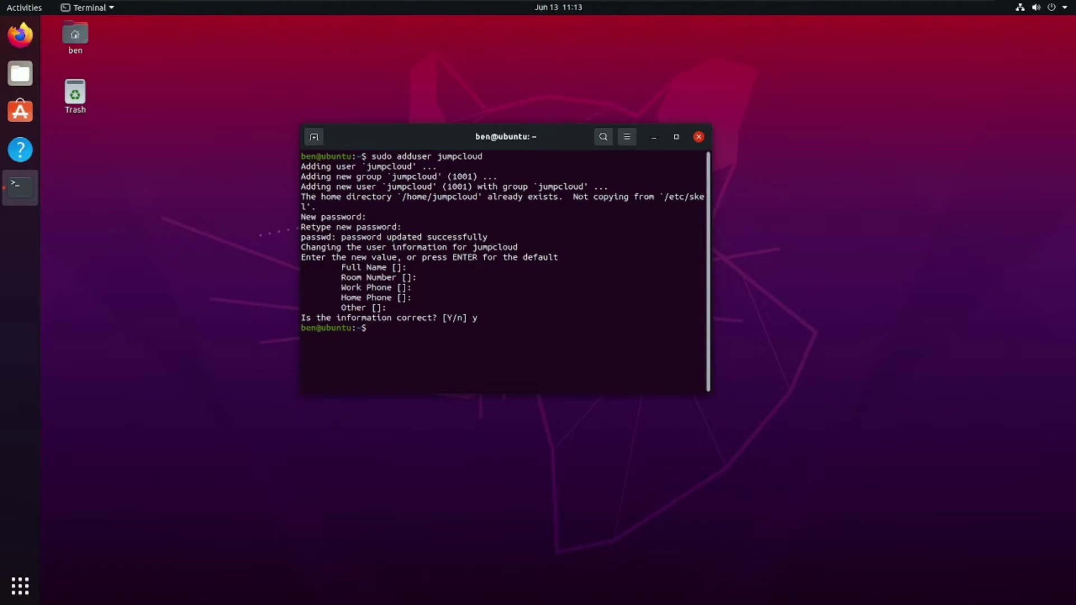
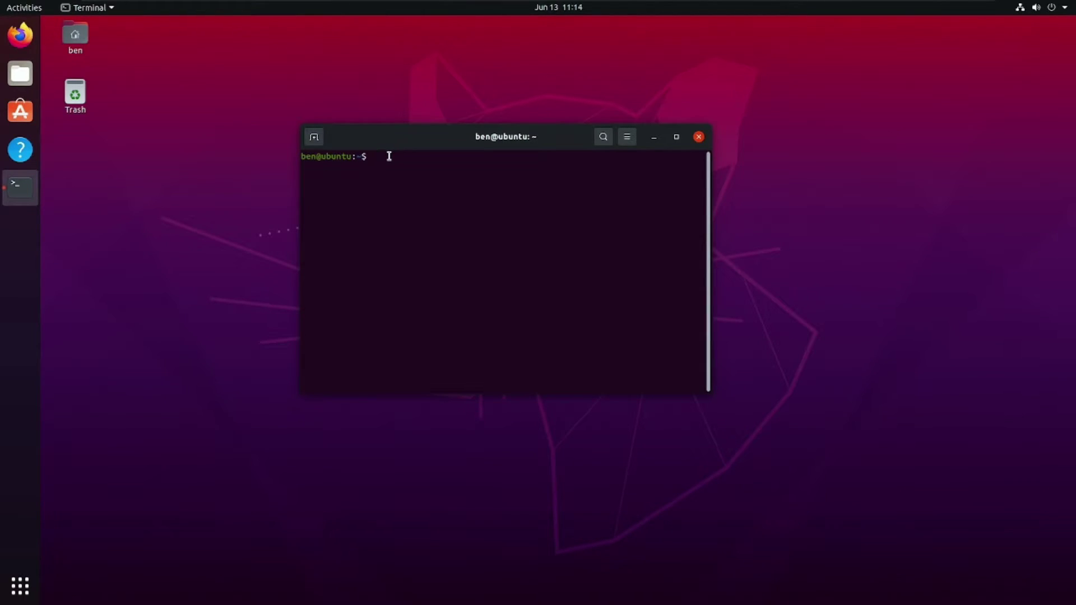
# Add the jumpcloud user to the sudo group with sudo usermod -aG sudo jumpcloud
pyautogui.write('sudo usermod -aG sudo')
pyautogui.write('jumpclou')
pyautogui.press('BackSpace')
pyautogui.press('BackSpace')
pyautogui.press('BackSpace')
pyautogui.press('BackSpace')
pyautogui.write('cloud')
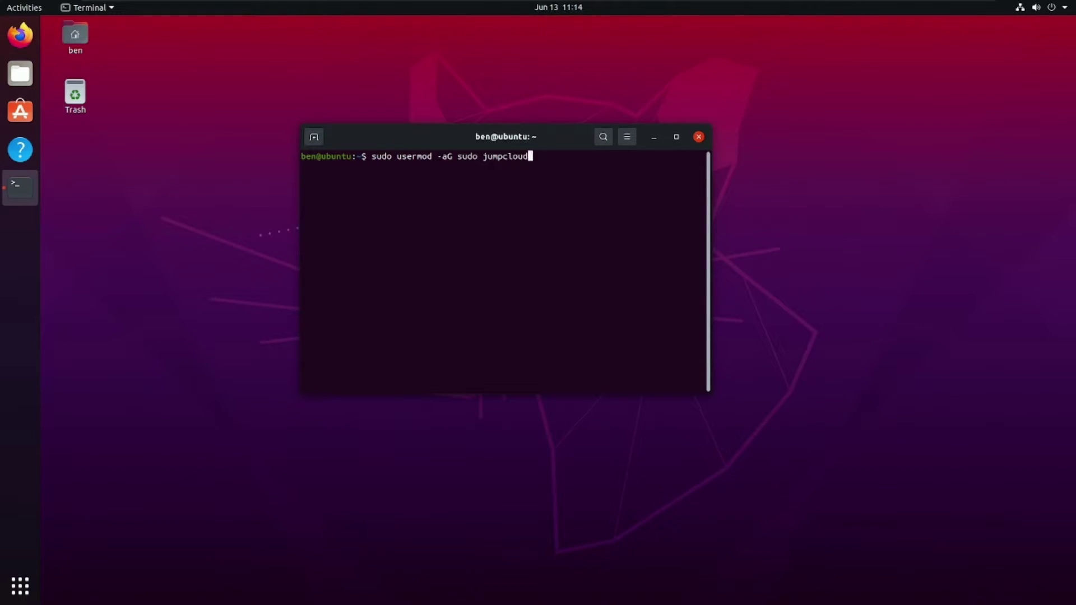
pyautogui.press('Return')
# Check the jumpcloud user's group memberships with id jumpcloud
pyautogui.write('id jumpcloud')
pyautogui.press('Return')
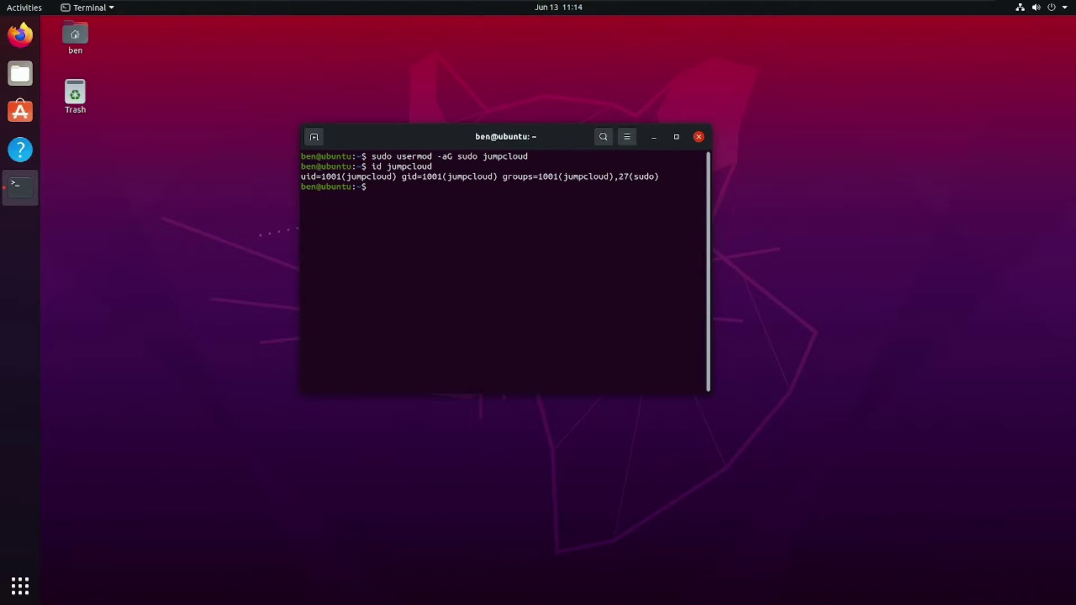
pyautogui.moveTo(499, 178); pyautogui.dragTo(658, 177)
pyautogui.click(624, 178)
pyautogui.click(394, 192)
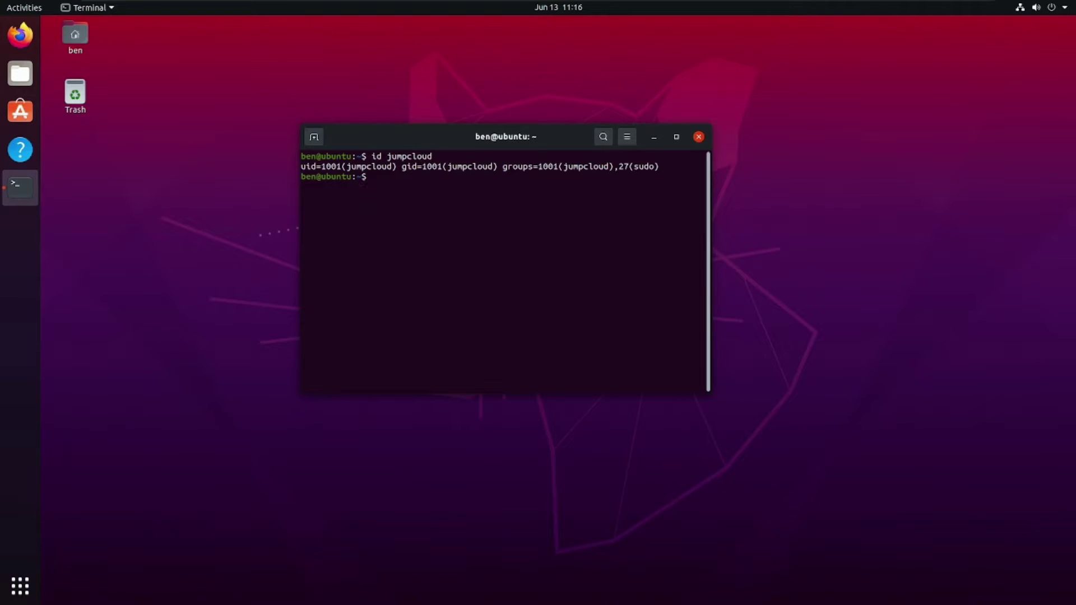
# Switch to the jumpcloud user with su jumpcloud and enter the account password
pyautogui.write('su jumcp')
pyautogui.write('loud')
pyautogui.press('BackSpace')
pyautogui.press('BackSpace')
pyautogui.press('BackSpace')
pyautogui.press('BackSpace')
pyautogui.press('BackSpace')
pyautogui.press('BackSpace')
pyautogui.write('pcloud')
pyautogui.press('Return')
pyautogui.press('Return')
# Run sudo apt upgrade as jumpcloud, and exit back to the original user's session
pyautogui.write('sudo ')
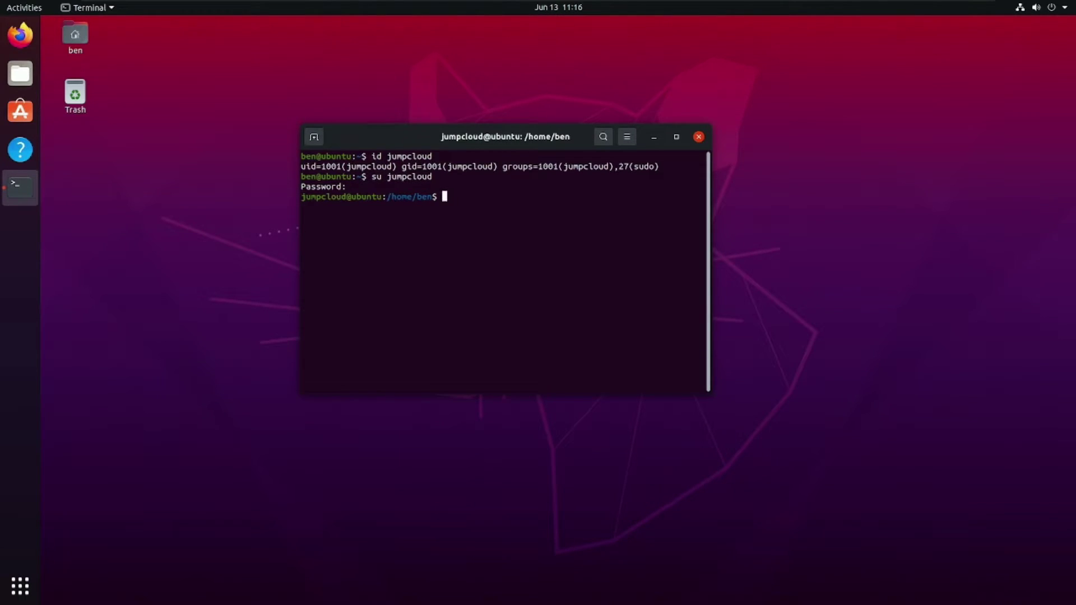
pyautogui.write('apt upgrade')
pyautogui.press('Return')
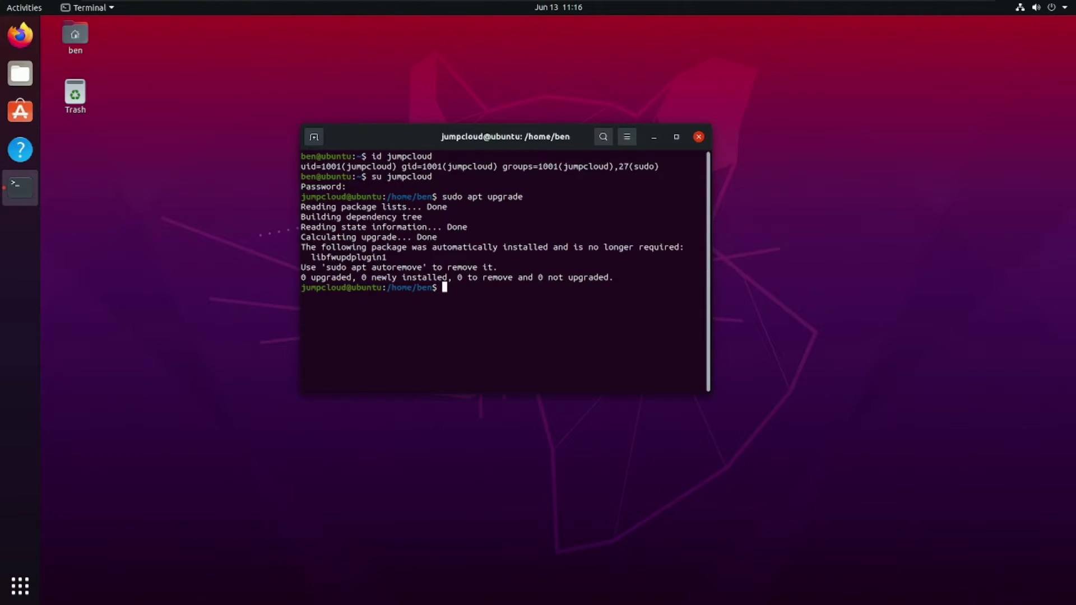
pyautogui.write('exit')
pyautogui.press('Return')
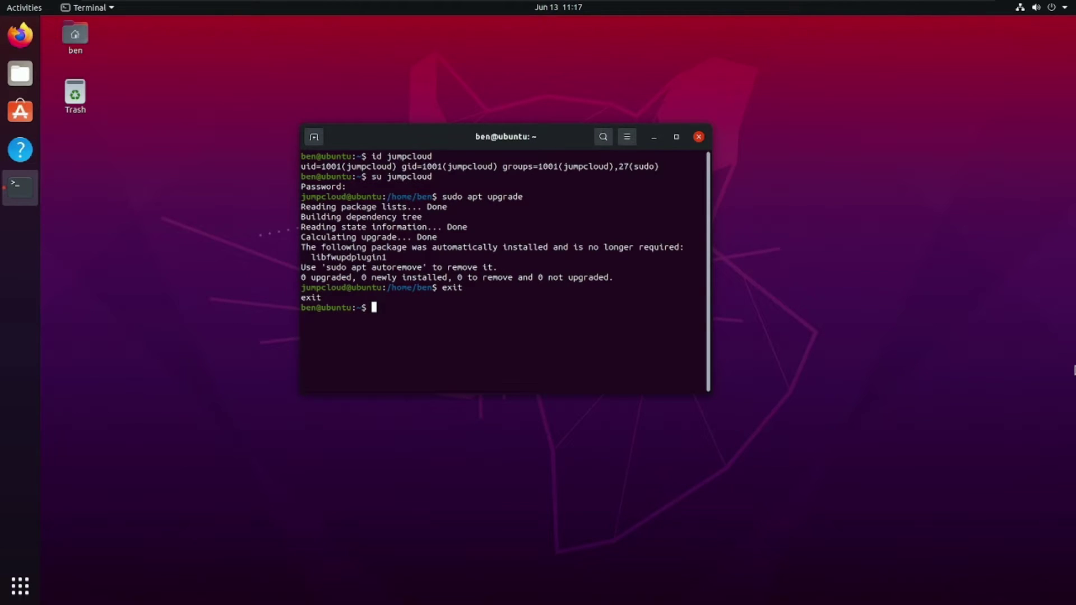
# Open /etc/sudoers with sudo visudo, and enlarge and reposition the terminal window to show more of the file
pyautogui.write('sudo visudo /etc/sudoers')
pyautogui.press('Return')
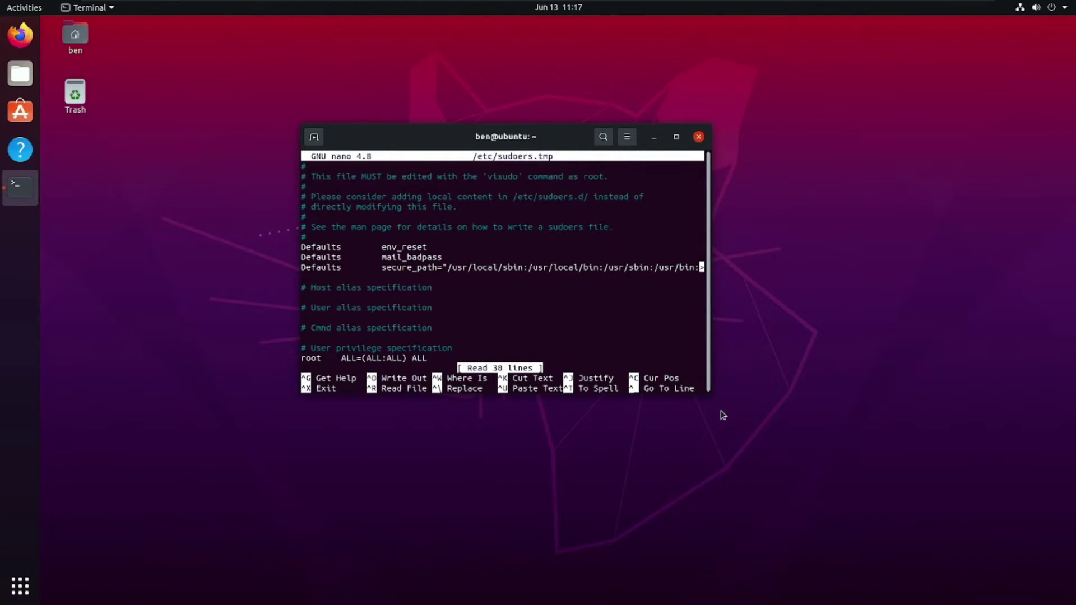
pyautogui.moveTo(711, 393); pyautogui.dragTo(854, 481)
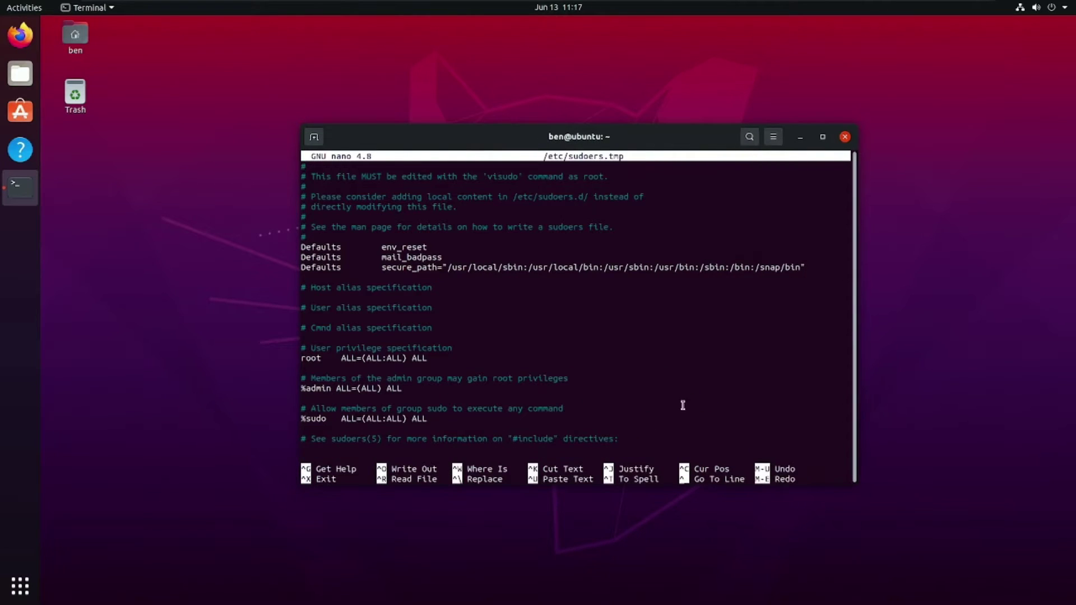
pyautogui.moveTo(493, 135); pyautogui.dragTo(449, 100)
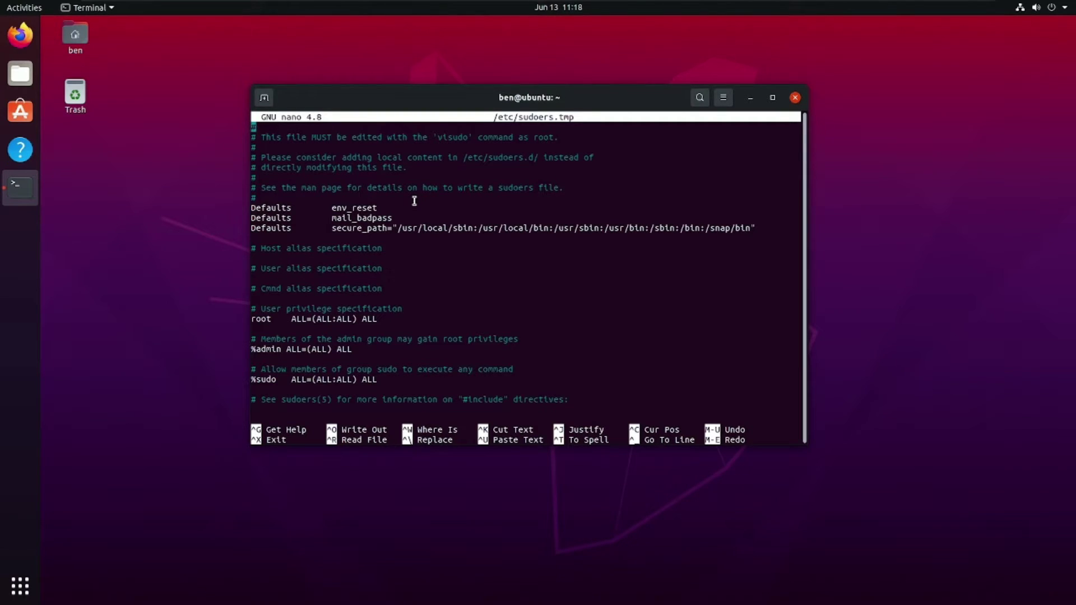
pyautogui.moveTo(402, 96); pyautogui.dragTo(400, 73)
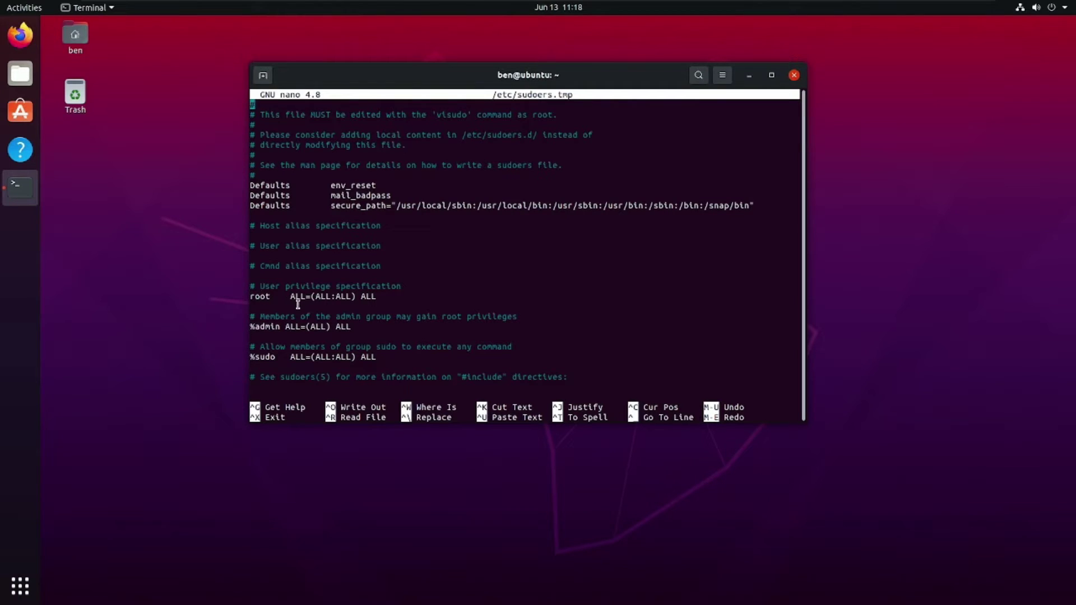
# Examine each part of root's ALL=(ALL:ALL) ALL entry under the user privilege specification
pyautogui.moveTo(290, 296); pyautogui.dragTo(376, 297)
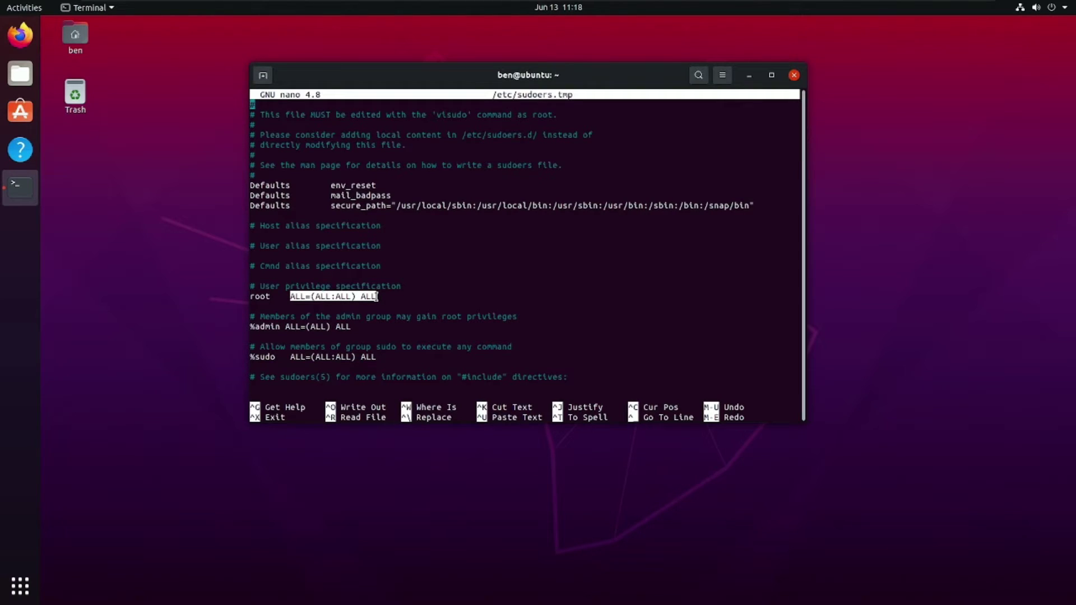
pyautogui.click(320, 303)
pyautogui.moveTo(268, 297); pyautogui.dragTo(250, 298)
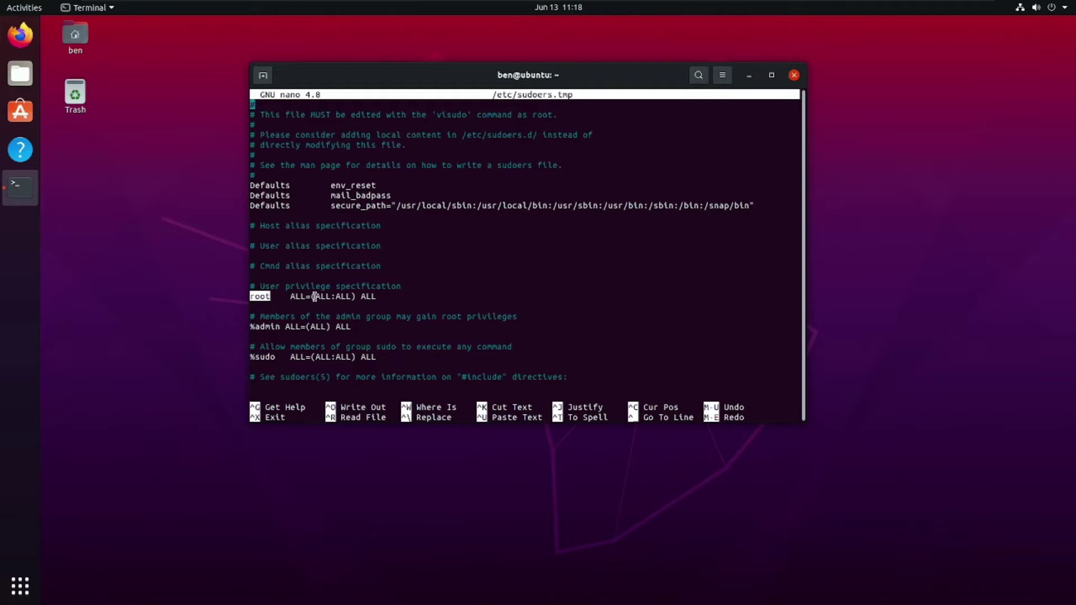
pyautogui.moveTo(290, 296); pyautogui.dragTo(307, 296)
pyautogui.click(321, 296)
pyautogui.moveTo(321, 296); pyautogui.dragTo(332, 296)
pyautogui.click(336, 297)
pyautogui.moveTo(335, 296); pyautogui.dragTo(353, 296)
pyautogui.moveTo(377, 296); pyautogui.dragTo(361, 296)
pyautogui.click(308, 294)
# Examine the #includedir /etc/sudoers.d line at the end of the sudoers file
pyautogui.press('Down')
pyautogui.press('Down')
pyautogui.press('Down')
pyautogui.press('Down')
pyautogui.press('Down')
pyautogui.press('Down')
pyautogui.press('Down')
pyautogui.press('Down')
pyautogui.press('Down')
pyautogui.press('Down')
pyautogui.press('Down')
pyautogui.press('Down')
pyautogui.press('Down')
pyautogui.press('Down')
pyautogui.press('Down')
pyautogui.press('Down')
pyautogui.press('Down')
pyautogui.press('Down')
pyautogui.press('Down')
pyautogui.press('Down')
pyautogui.press('Down')
pyautogui.press('Down')
pyautogui.press('Down')
pyautogui.press('Down')
pyautogui.press('Down')
pyautogui.press('Down')
pyautogui.press('Down')
pyautogui.press('Down')
pyautogui.press('Down')
pyautogui.press('Down')
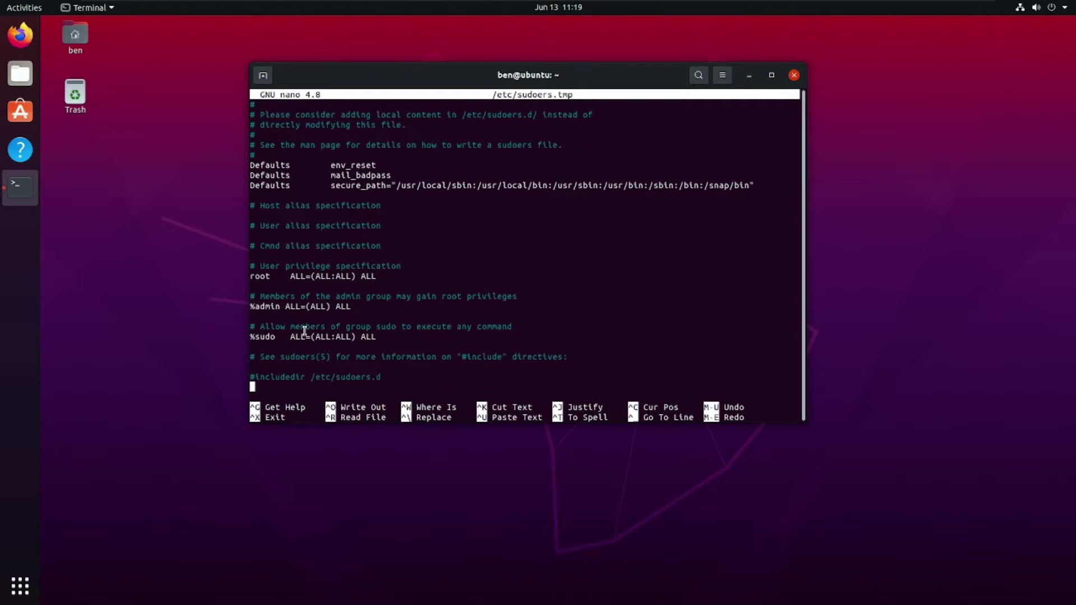
pyautogui.moveTo(251, 377); pyautogui.dragTo(381, 377)
pyautogui.click(251, 378)
pyautogui.moveTo(251, 377); pyautogui.dragTo(381, 375)
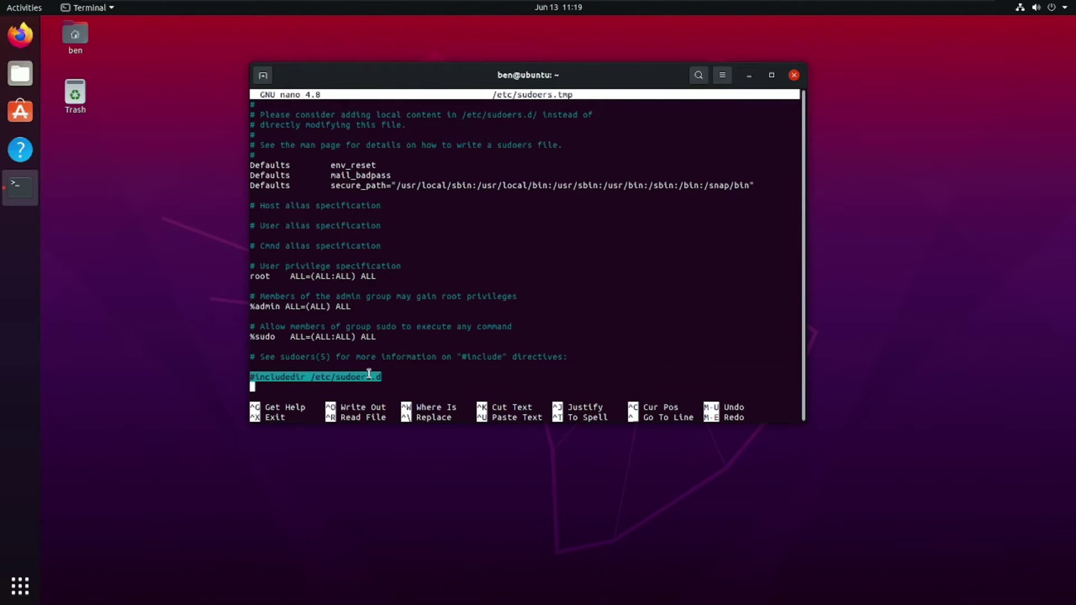
pyautogui.click(382, 377)
pyautogui.moveTo(383, 378); pyautogui.dragTo(337, 377)
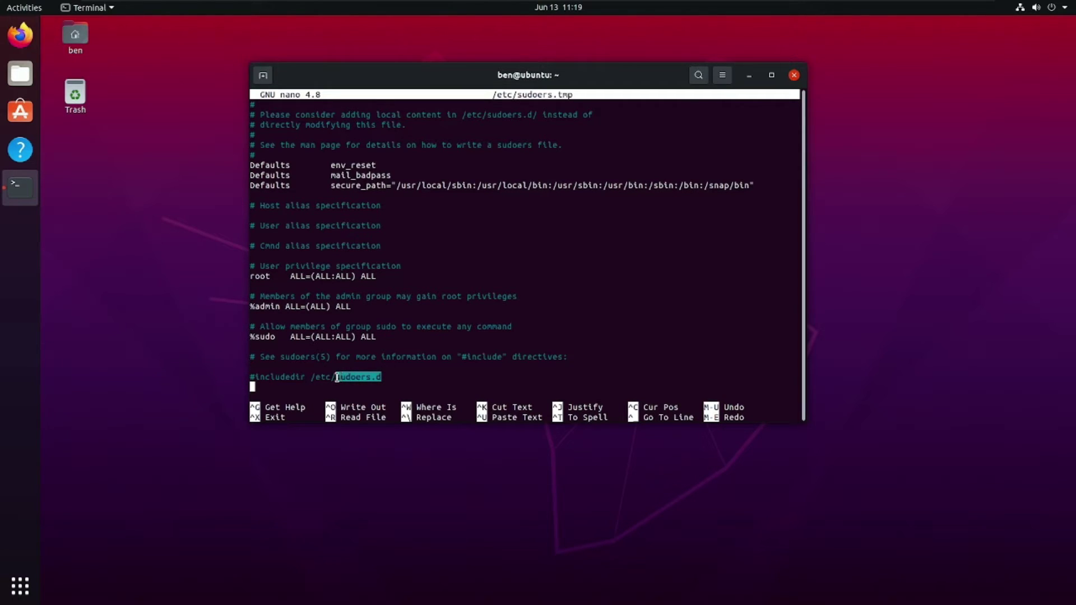
pyautogui.click(383, 376)
# Return toward the start of the sudoers file and exit the editor without making changes
pyautogui.press('Up')
pyautogui.press('Up')
pyautogui.press('Up')
pyautogui.press('Up')
pyautogui.press('Up')
pyautogui.press('Up')
pyautogui.press('Up')
pyautogui.press('Up')
pyautogui.press('Up')
pyautogui.press('Up')
pyautogui.press('Up')
pyautogui.press('Up')
pyautogui.hotkey('ctrl', 'x')
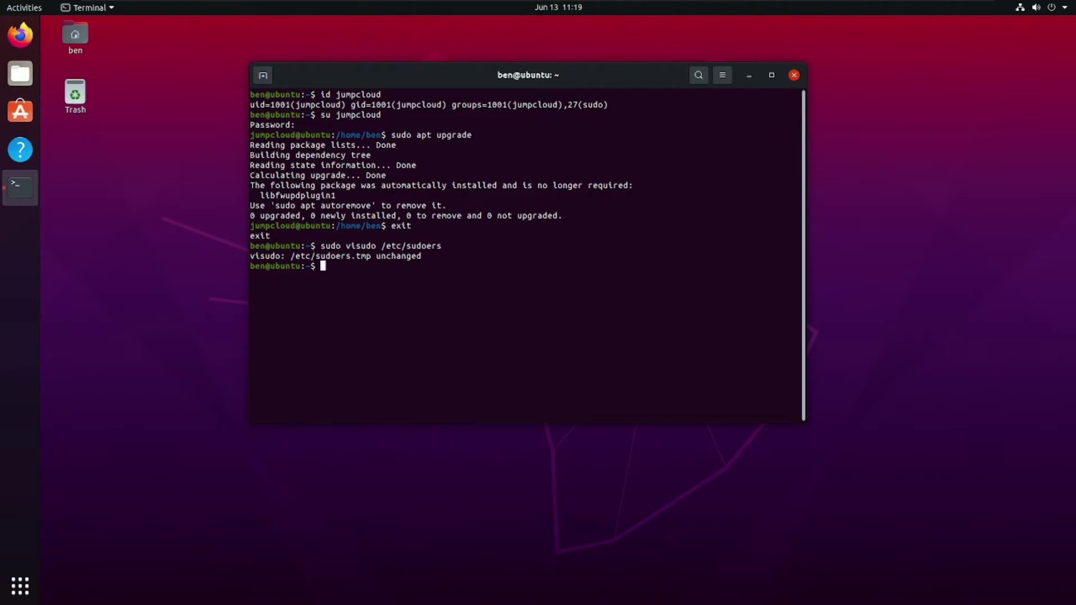
# Open a custom sudoers file for the new user with sudo visudo /etc/sudoers.d/jumpcloud
pyautogui.write('sudo visduo')
pyautogui.press('BackSpace')
pyautogui.press('BackSpace')
pyautogui.press('BackSpace')
pyautogui.write('udo')
pyautogui.write('/etc/sudoers.')
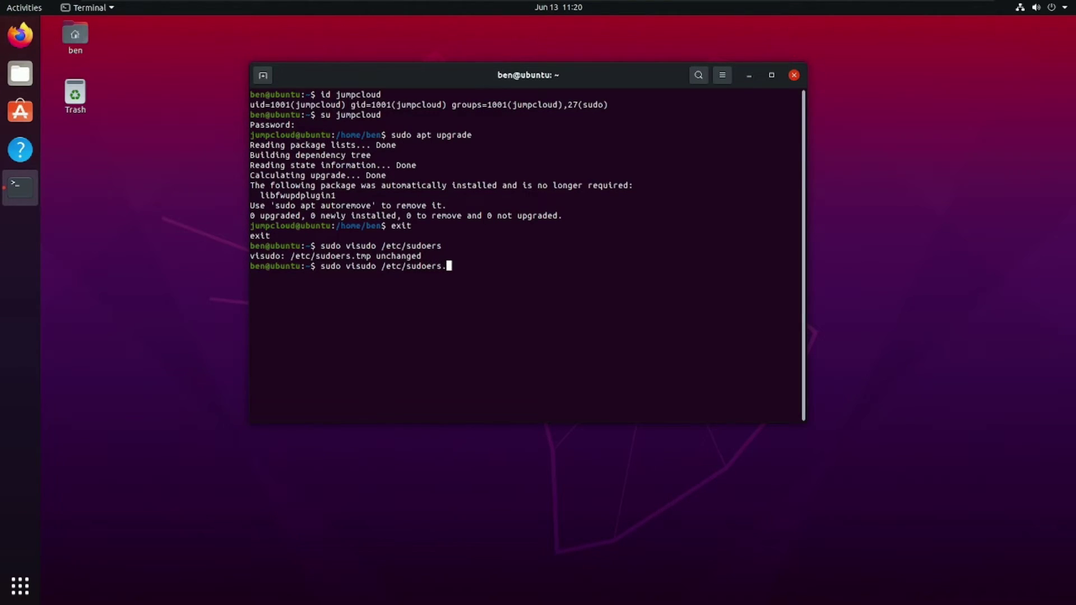
pyautogui.write('d/jumpclou')
pyautogui.write('d')
pyautogui.press('Return')
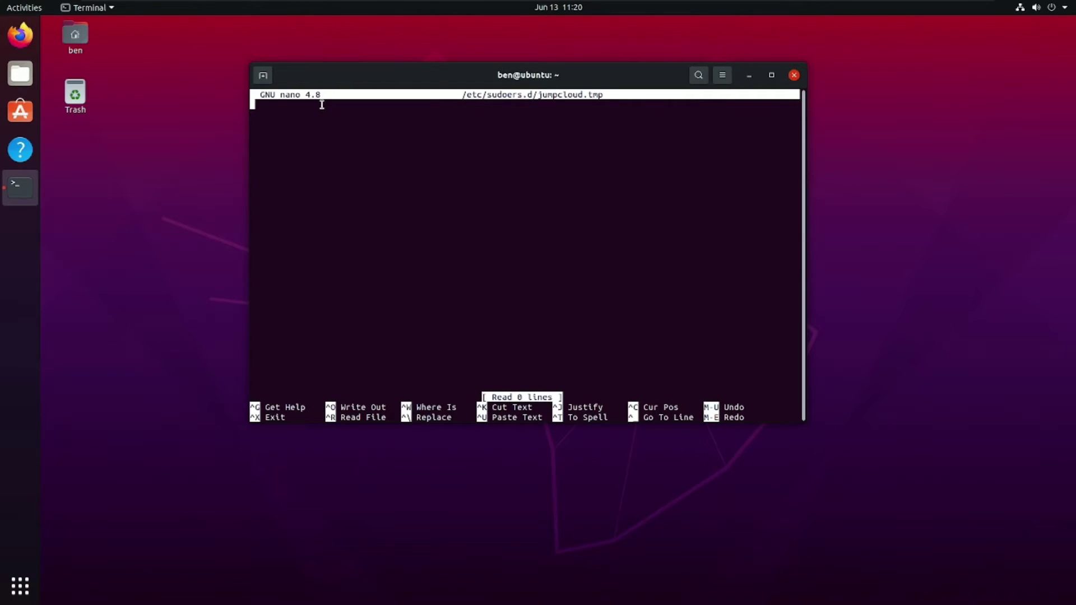
# Define the command alias APT with the line Cmnd_Alias APT = /usr/bin/apt update
pyautogui.write('Cmnd_Alias')
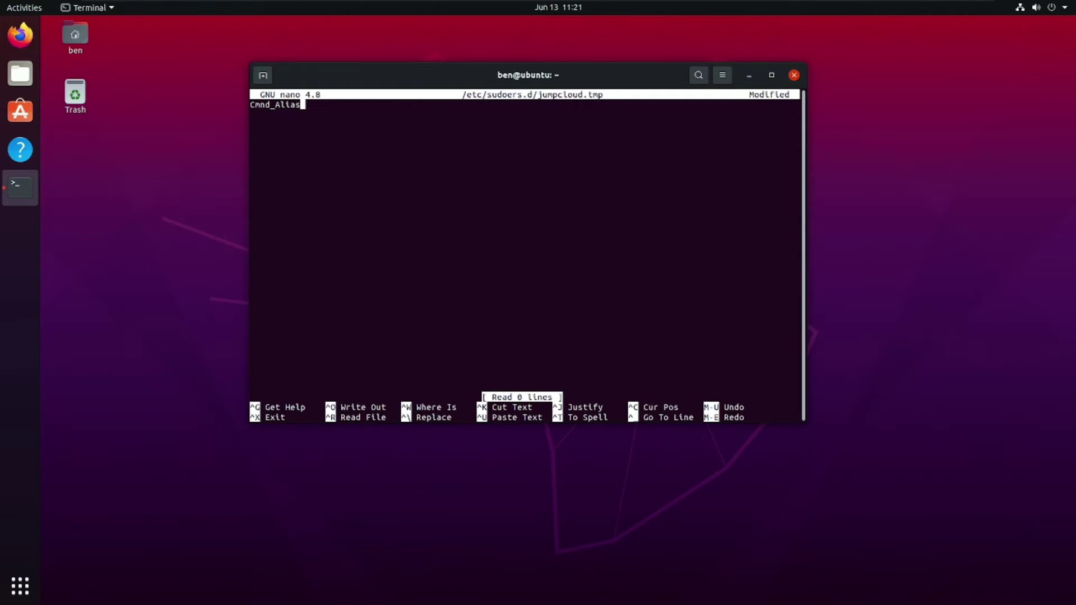
pyautogui.write(' APT')
pyautogui.press('BackSpace')
pyautogui.press('BackSpace')
pyautogui.press('BackSpace')
pyautogui.write('APOT')
pyautogui.press('BackSpace')
pyautogui.press('BackSpace')
pyautogui.write('T')
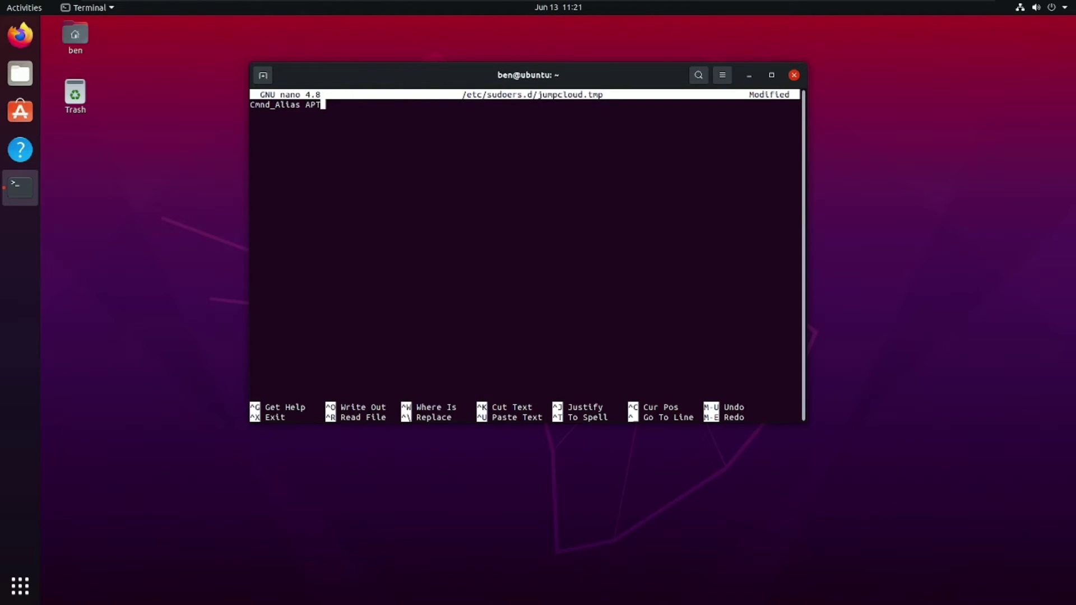
pyautogui.write(' = /usr/bin/apt upgrade')
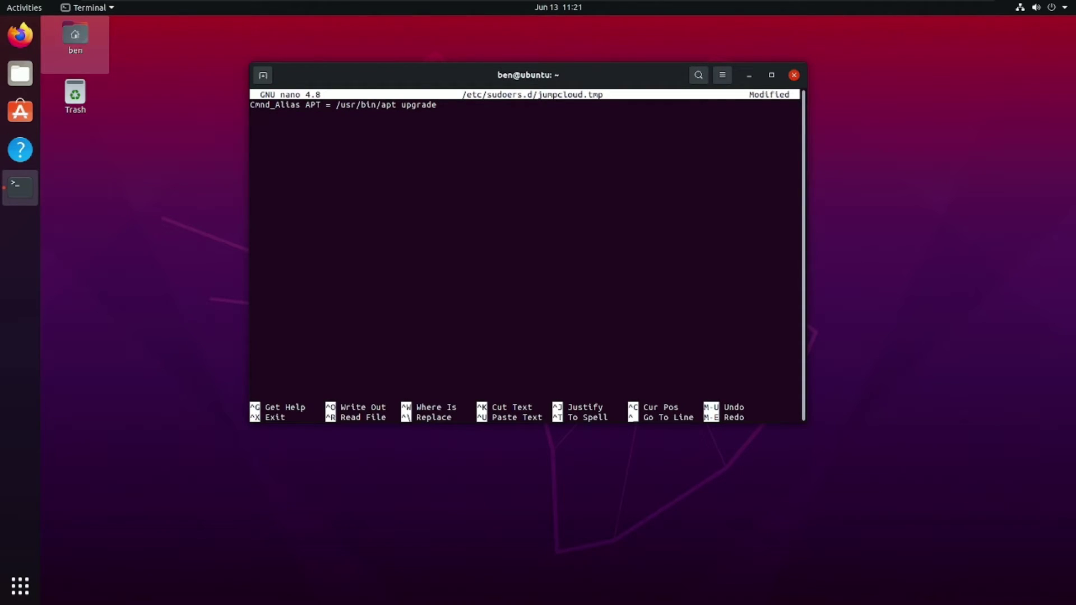
pyautogui.press('BackSpace')
pyautogui.press('BackSpace')
pyautogui.press('BackSpace')
pyautogui.press('BackSpace')
pyautogui.write('ate')
# Leave a blank line below the alias and add the rule jumpcloud ALL=(ALL) ALL, !APT
pyautogui.press('Return')
pyautogui.press('Return')
pyautogui.write('jumpcloud ALL=(ALL) ALL,')
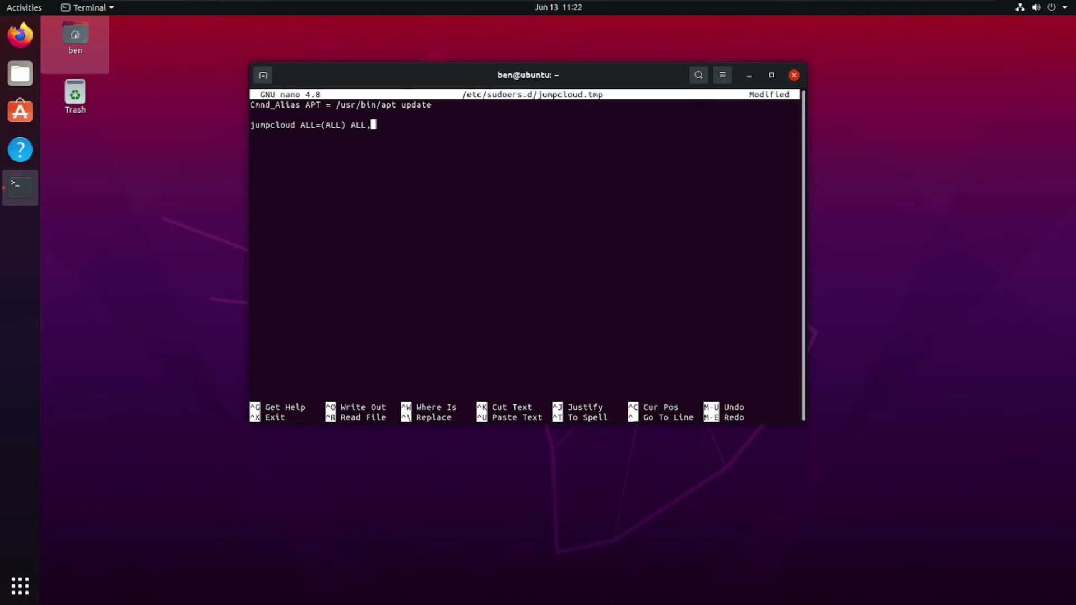
pyautogui.write(' !APT')
# Save the rules under the file name /etc/sudoers.d/jumpcloud, accepting the different name and overwriting the existing file
pyautogui.hotkey('ctrl', 'o')
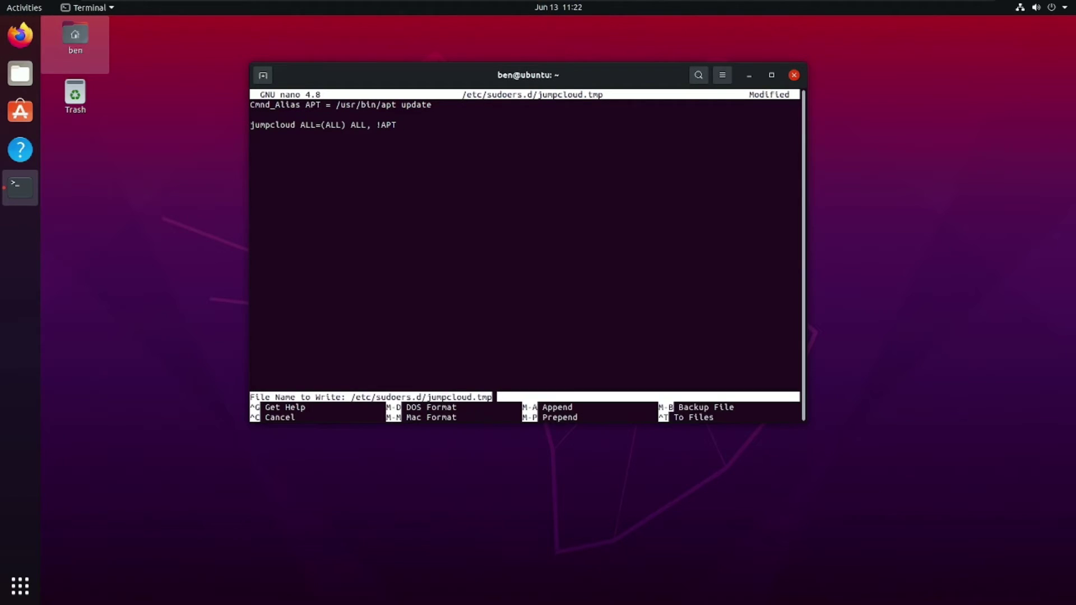
pyautogui.press('BackSpace')
pyautogui.press('BackSpace')
pyautogui.press('BackSpace')
pyautogui.press('Return')
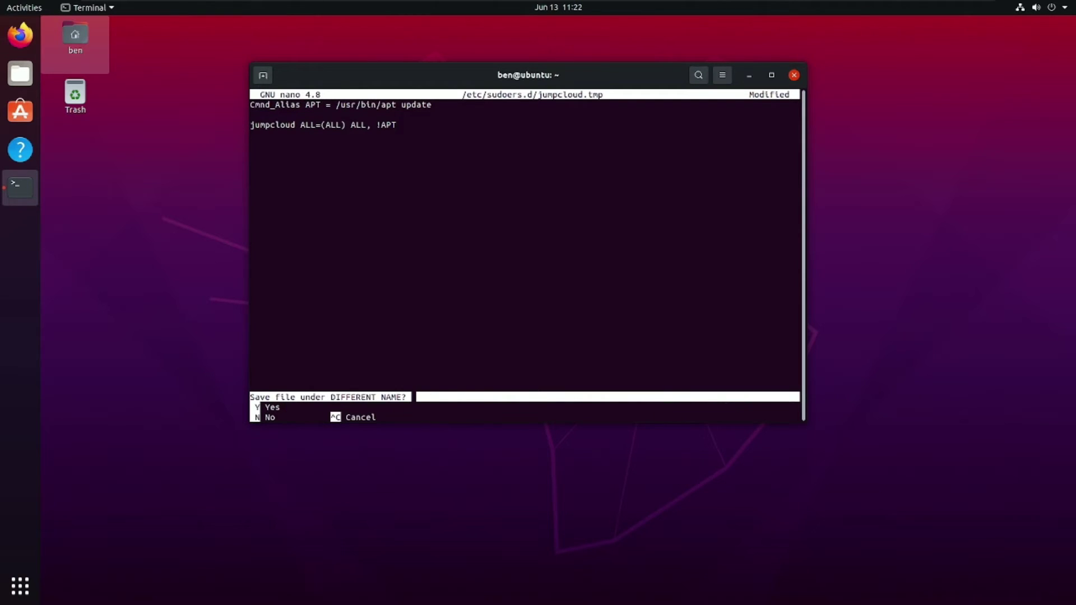
pyautogui.press('n')
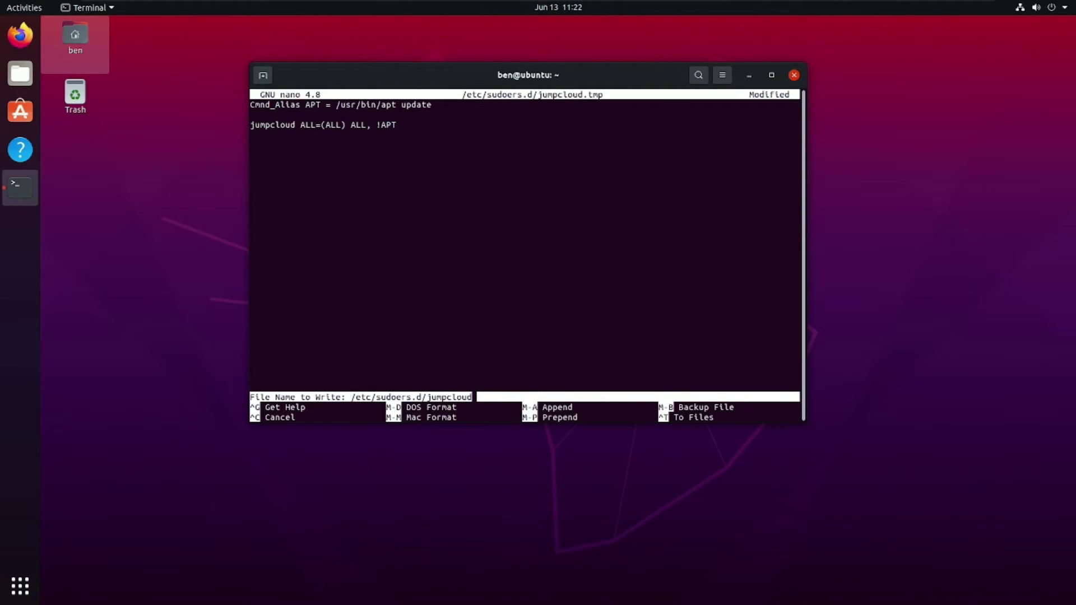
pyautogui.press('Return')
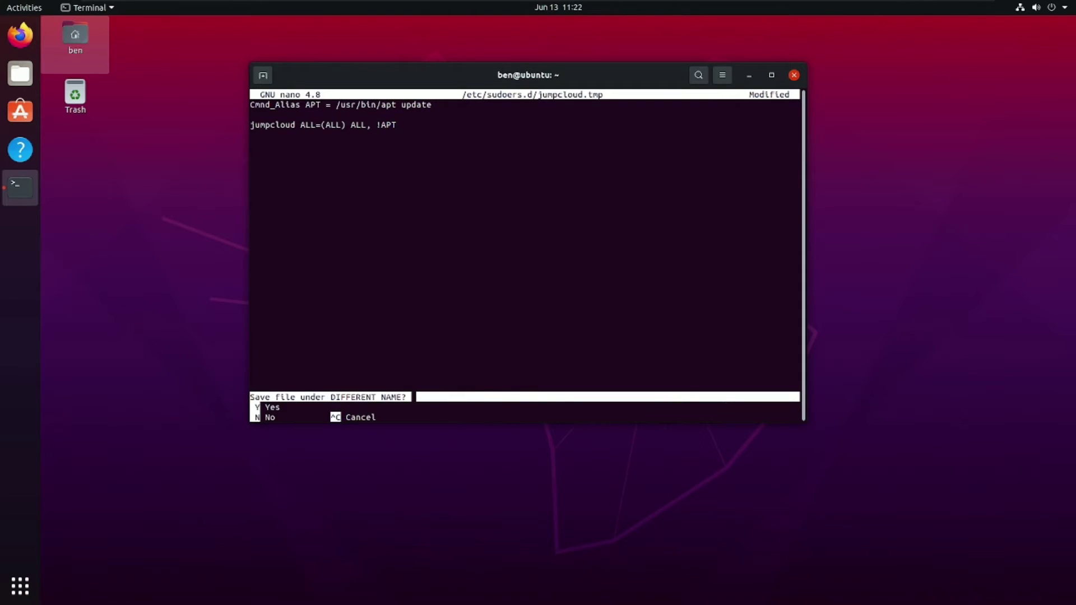
pyautogui.press('y')
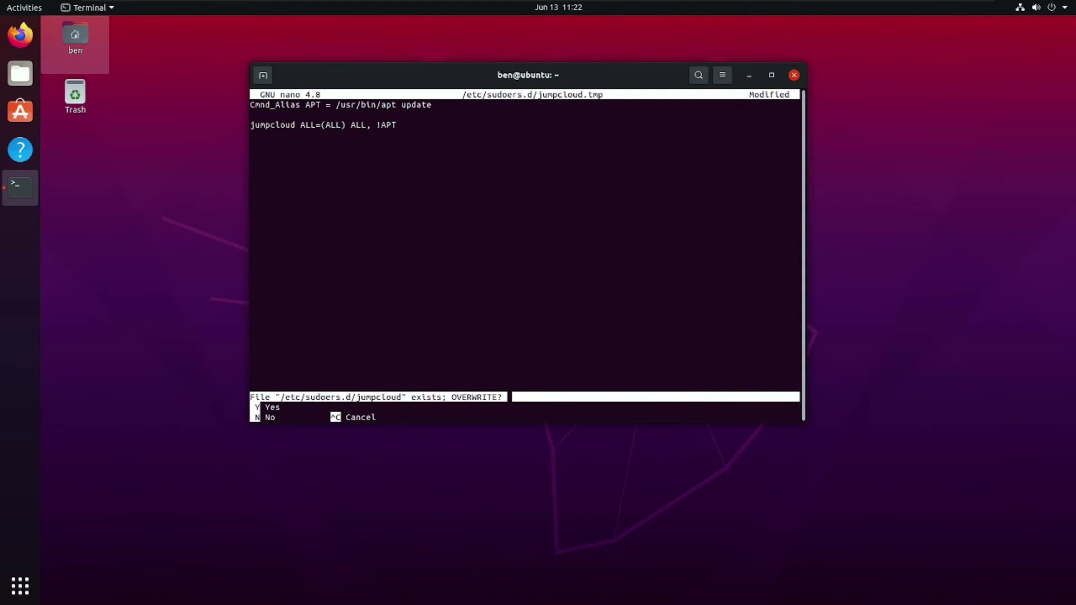
pyautogui.press('y')
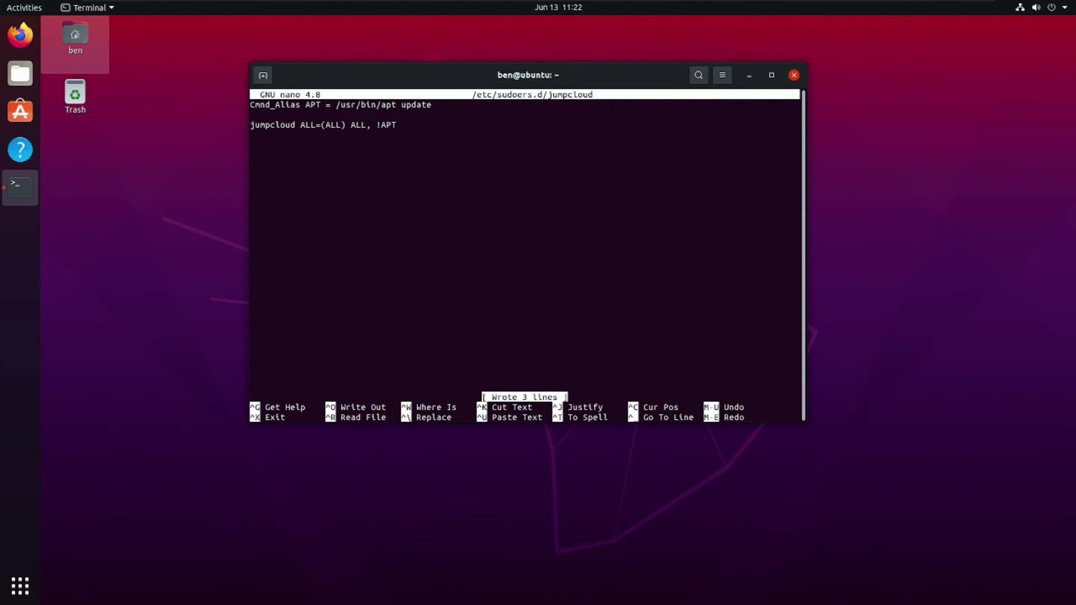
# Save the rules again to /etc/sudoers.d/jumpcloud and close the editor
pyautogui.hotkey('ctrl', 'o')
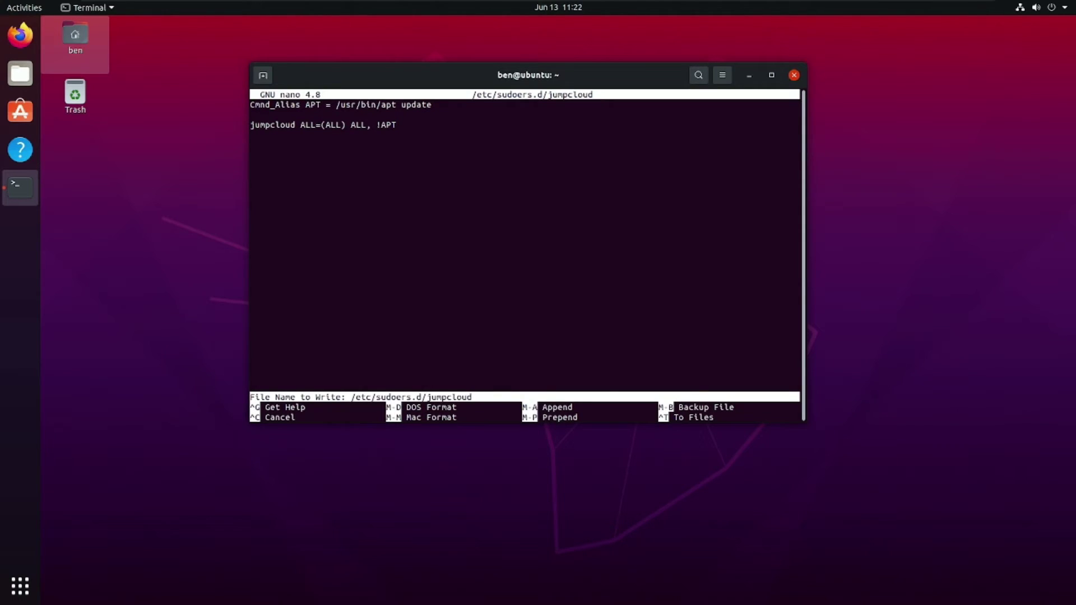
pyautogui.press('Return')
pyautogui.hotkey('ctrl', 'x')
# Reopen the custom jumpcloud sudoers file with visudo to check its saved rules, and close it
pyautogui.press('Up')
pyautogui.press('Return')
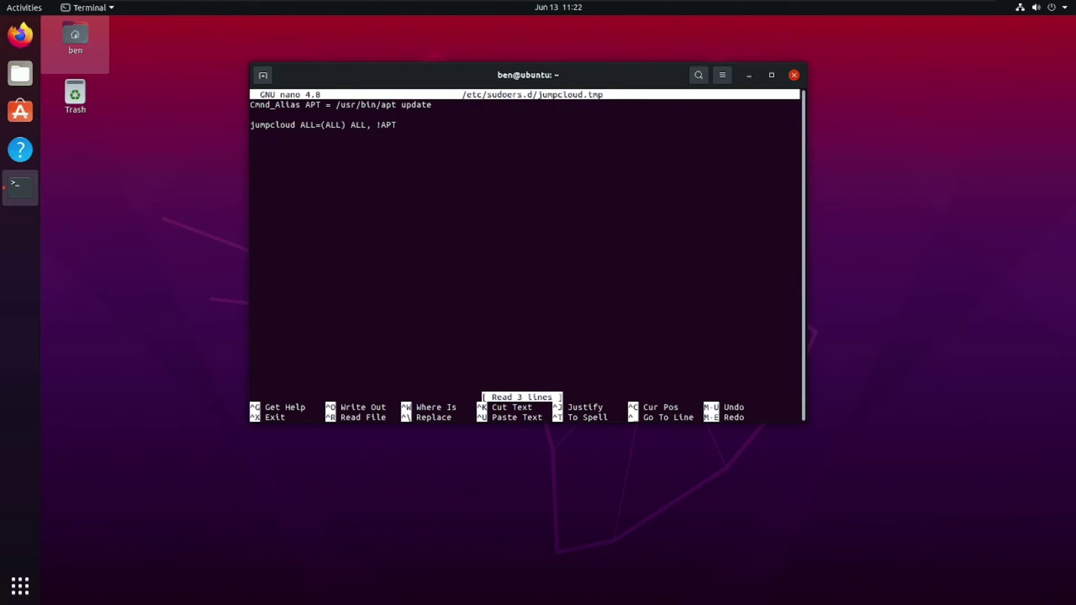
pyautogui.hotkey('ctrl', 'x')
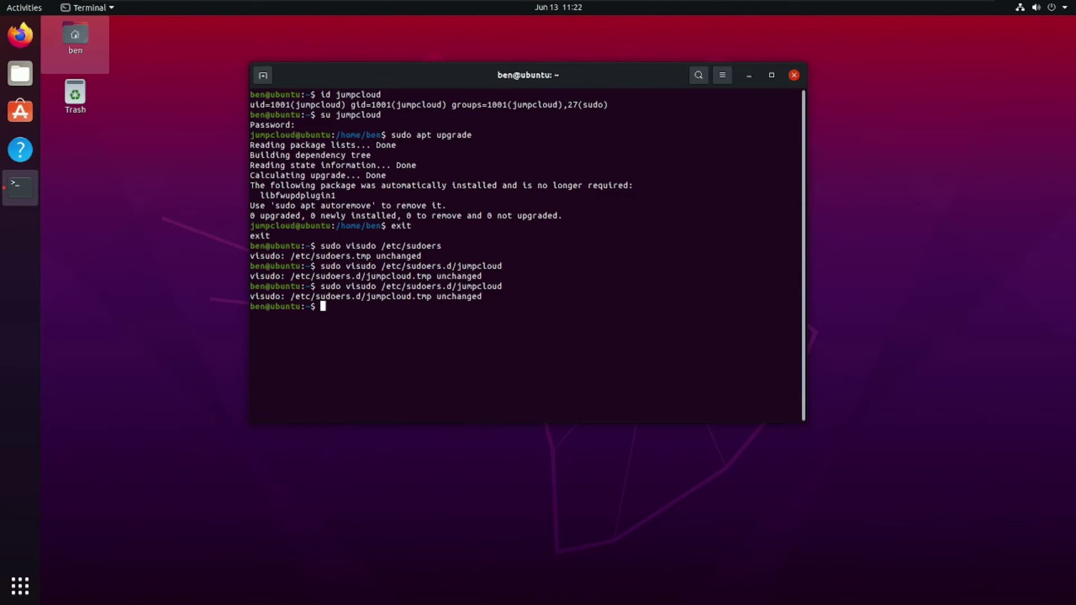
pyautogui.write('s')
pyautogui.write('mpcloud')
pyautogui.press('Home')
pyautogui.press('Delete')
pyautogui.press('Delete')
pyautogui.press('Delete')
pyautogui.press('Delete')
pyautogui.press('Delete')
pyautogui.press('Delete')
pyautogui.press('Delete')
pyautogui.press('Delete')
pyautogui.press('Delete')
pyautogui.press('Delete')
pyautogui.press('Delete')
pyautogui.press('Delete')
# Run sudo apt update from the current administrator account
pyautogui.write('sudo apt update')
pyautogui.press('Return')
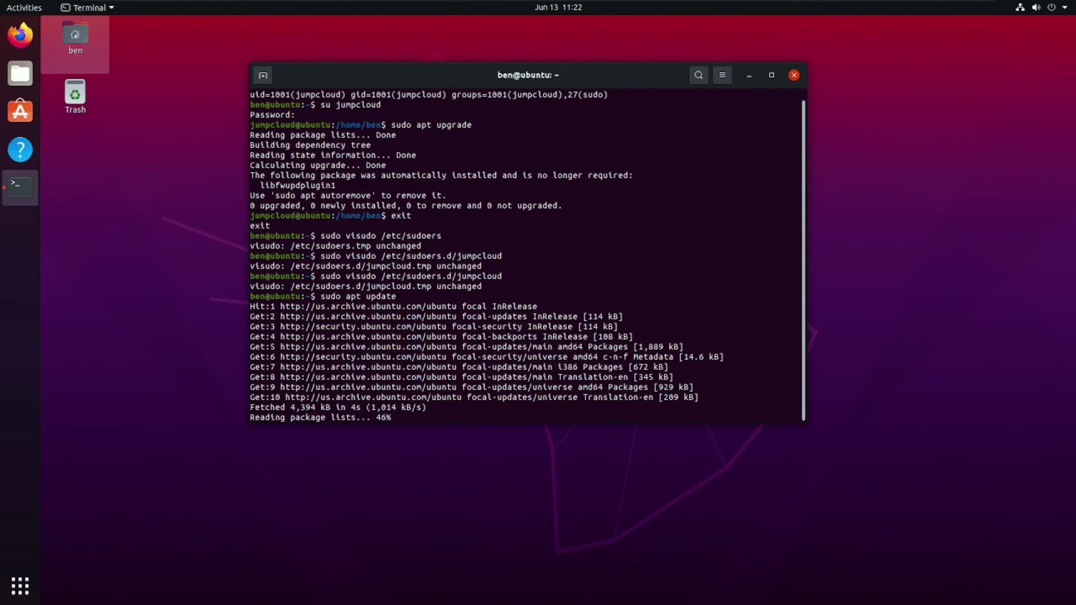
# Switch to the jumpcloud user with su, entering the account password, and try to run sudo apt update
pyautogui.write('su jumpcloud')
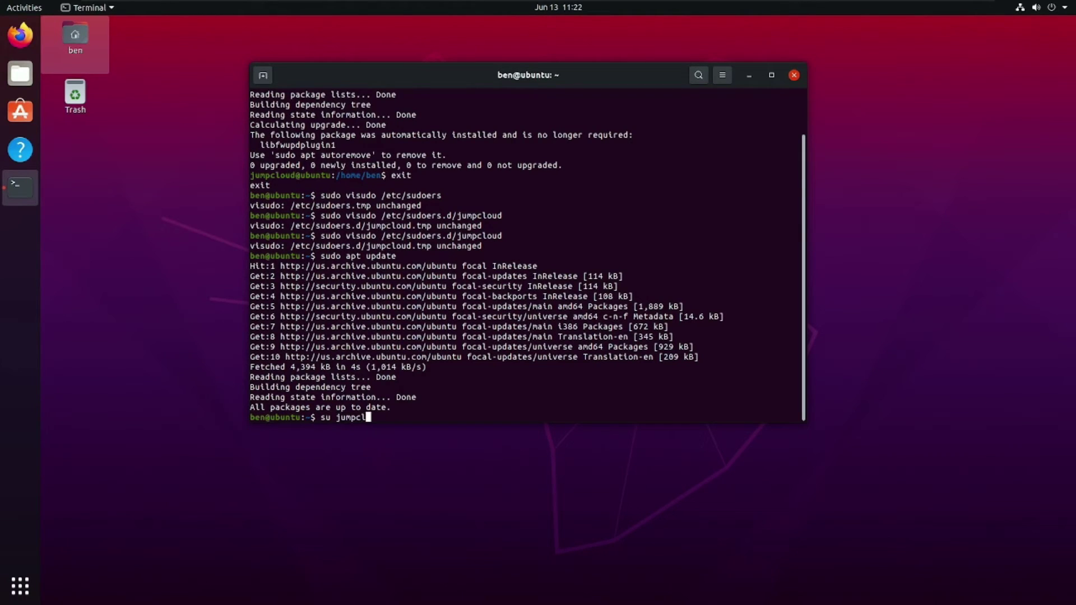
pyautogui.press('Return')
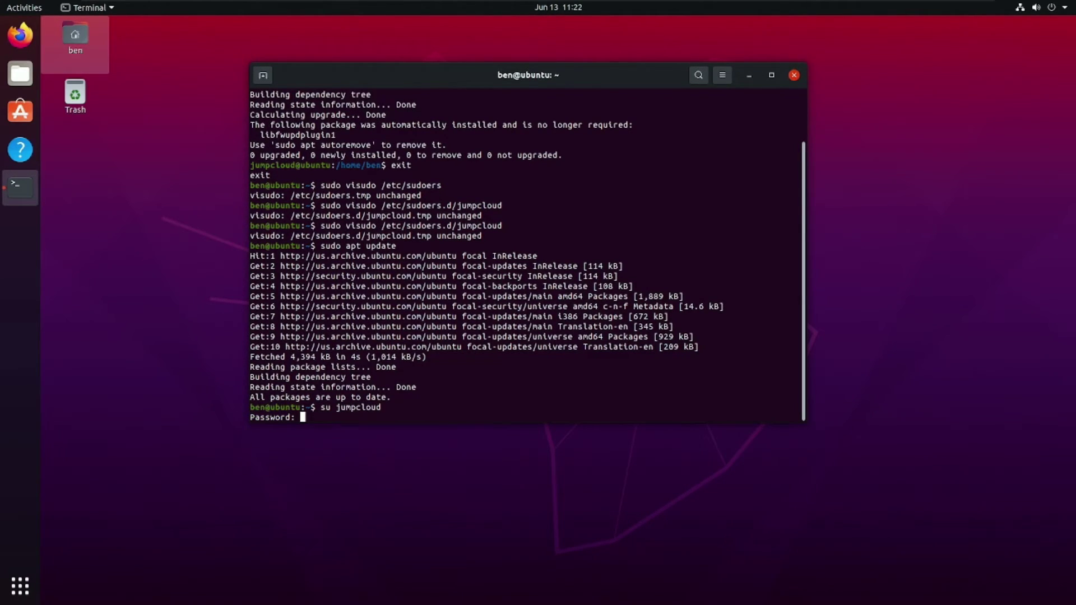
pyautogui.press('Return')
pyautogui.write('sudo apt update')
pyautogui.press('Return')
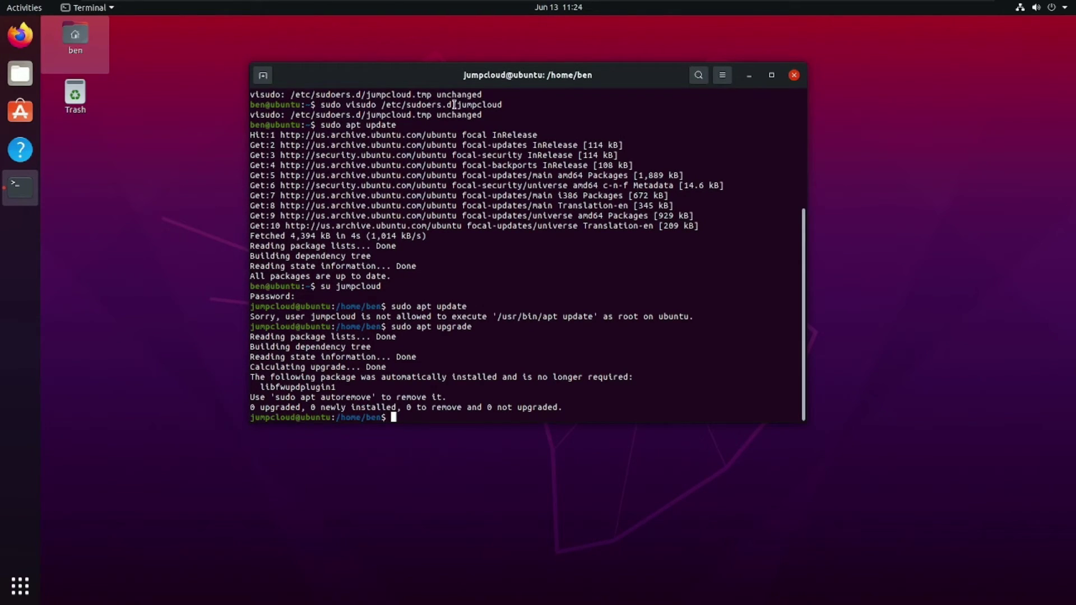
# Exit the jumpcloud session and reopen its custom rules with sudo visudo /etc/sudoers.d/jumpcloud
pyautogui.write('exit')
pyautogui.press('Return')
pyautogui.write('su jumpcloud')
pyautogui.press('Up')
pyautogui.press('Up')
pyautogui.press('Up')
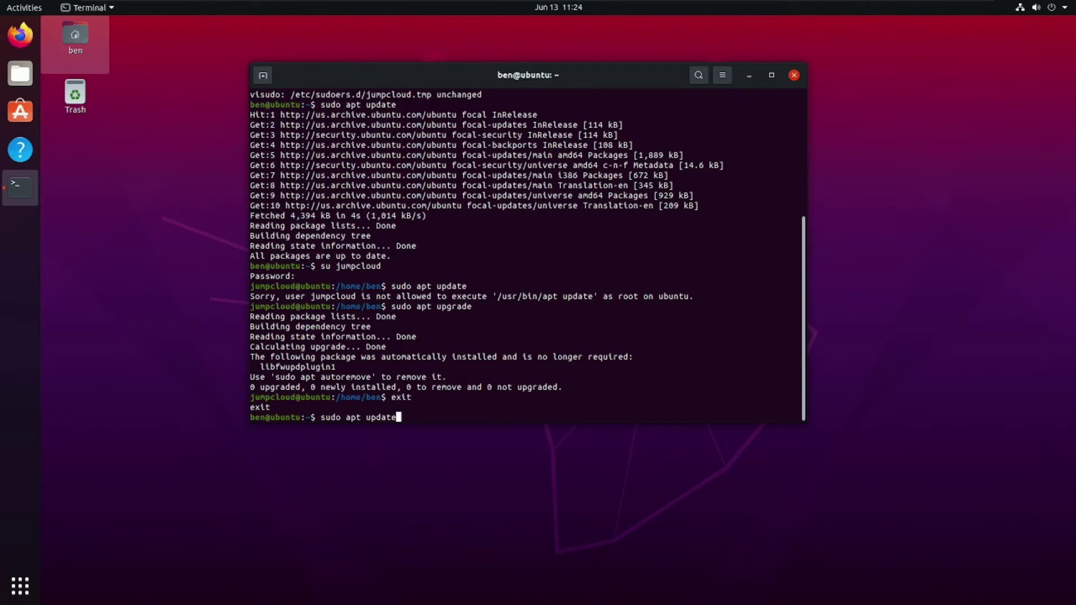
pyautogui.press('Return')
# Append NOPASSWD: /usr/bin/apt upgrade to the end of the jumpcloud rule, after !APT
pyautogui.press('Down')
pyautogui.press('Down')
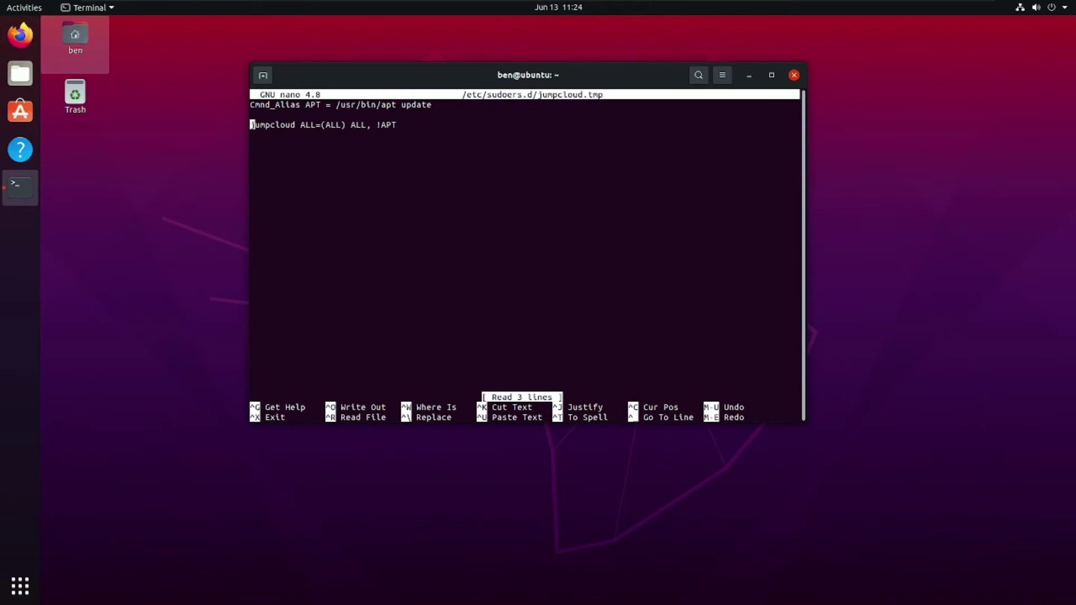
pyautogui.press('Right')
pyautogui.press('Right')
pyautogui.press('Right')
pyautogui.press('Right')
pyautogui.press('Right')
pyautogui.press('Right')
pyautogui.press('Right')
pyautogui.press('Right')
pyautogui.press('Right')
pyautogui.press('Right')
pyautogui.press('Right')
pyautogui.press('Right')
pyautogui.press('Right')
pyautogui.press('Right')
pyautogui.press('Right')
pyautogui.press('Right')
pyautogui.press('Right')
pyautogui.press('Right')
pyautogui.press('Right')
pyautogui.press('Right')
pyautogui.press('Right')
pyautogui.press('Right')
pyautogui.press('Right')
pyautogui.press('Right')
pyautogui.press('Right')
pyautogui.press('Right')
pyautogui.press('Right')
pyautogui.press('Right')
pyautogui.press('Right')
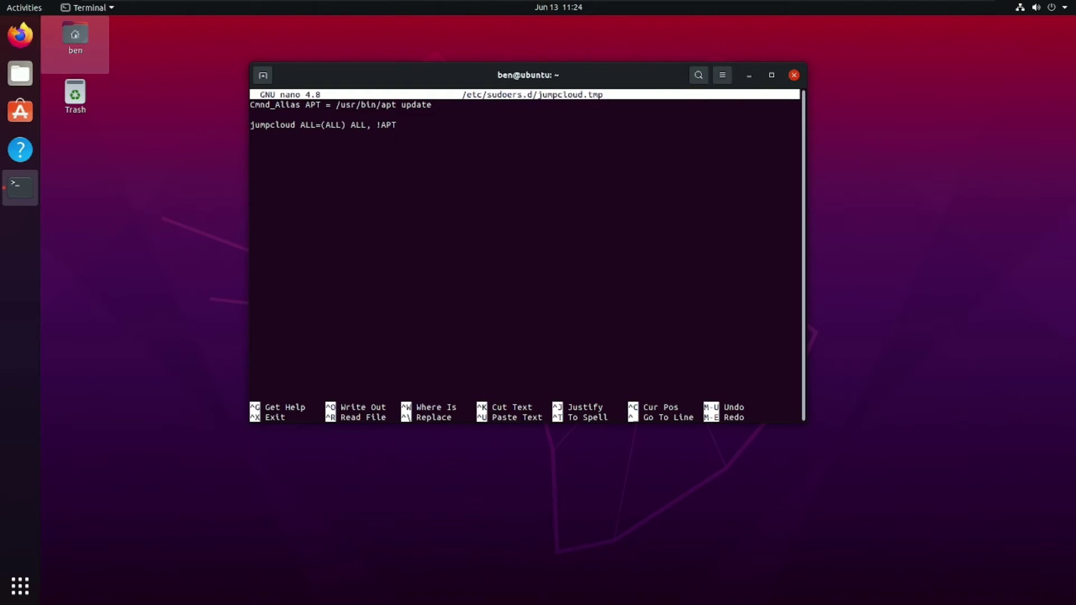
pyautogui.write('NOPASSW')
pyautogui.write('D')
pyautogui.write(': ')
pyautogui.write('/usr/')
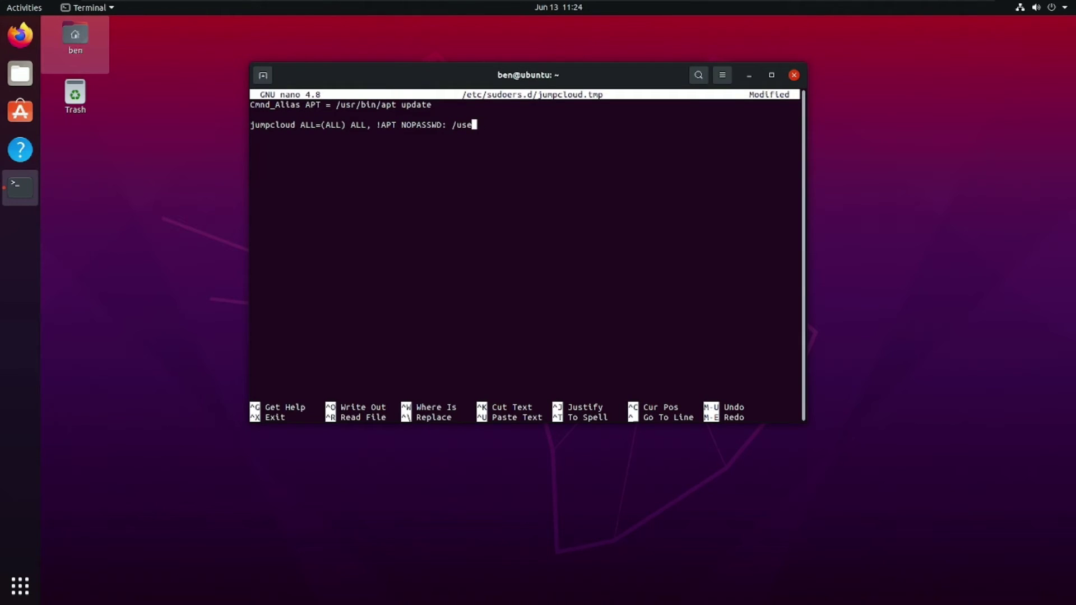
pyautogui.write('bin/apt upgrade')
# Insert a comma directly after !APT in the jumpcloud rule to separate it from NOPASSWD
pyautogui.press('Left')
pyautogui.press('Left')
pyautogui.press('Left')
pyautogui.press('Left')
pyautogui.press('Left')
pyautogui.press('Left')
pyautogui.press('Left')
pyautogui.press('Left')
pyautogui.press('Left')
pyautogui.press('Left')
pyautogui.press('Left')
pyautogui.press('Left')
pyautogui.press('Left')
pyautogui.press('Left')
pyautogui.press('Left')
pyautogui.press('Left')
pyautogui.press('Left')
pyautogui.press('Left')
pyautogui.press('Left')
pyautogui.press('Left')
pyautogui.press('Left')
pyautogui.write(',')
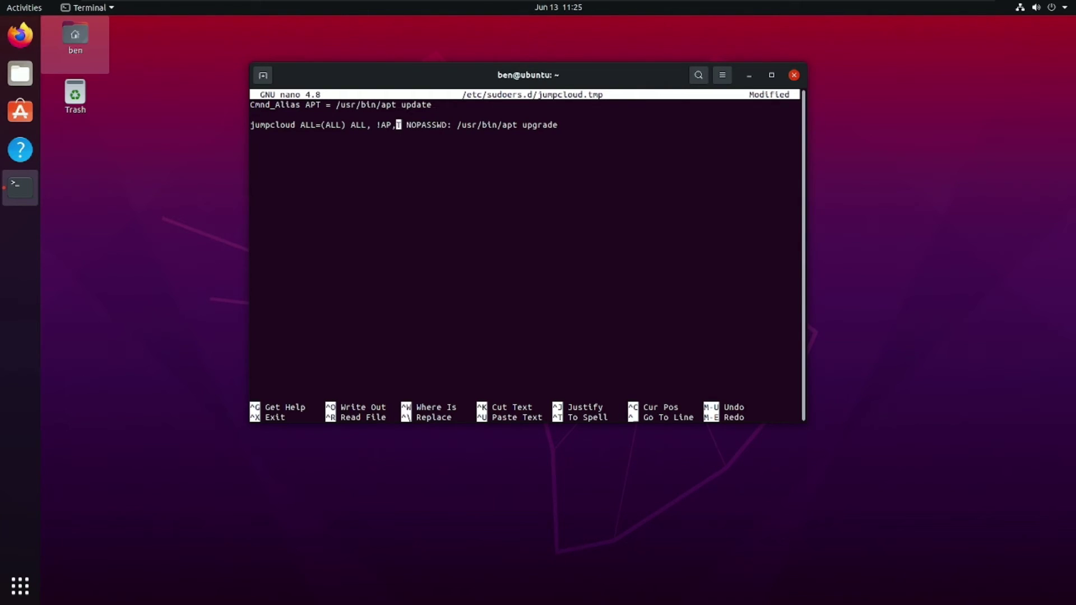
pyautogui.press('BackSpace')
pyautogui.press('Right')
pyautogui.write(',')
# Save the edited rules as /etc/sudoers.d/jumpcloud, accepting the different name and overwriting the existing file, and close the editor
pyautogui.hotkey('ctrl', 'o')
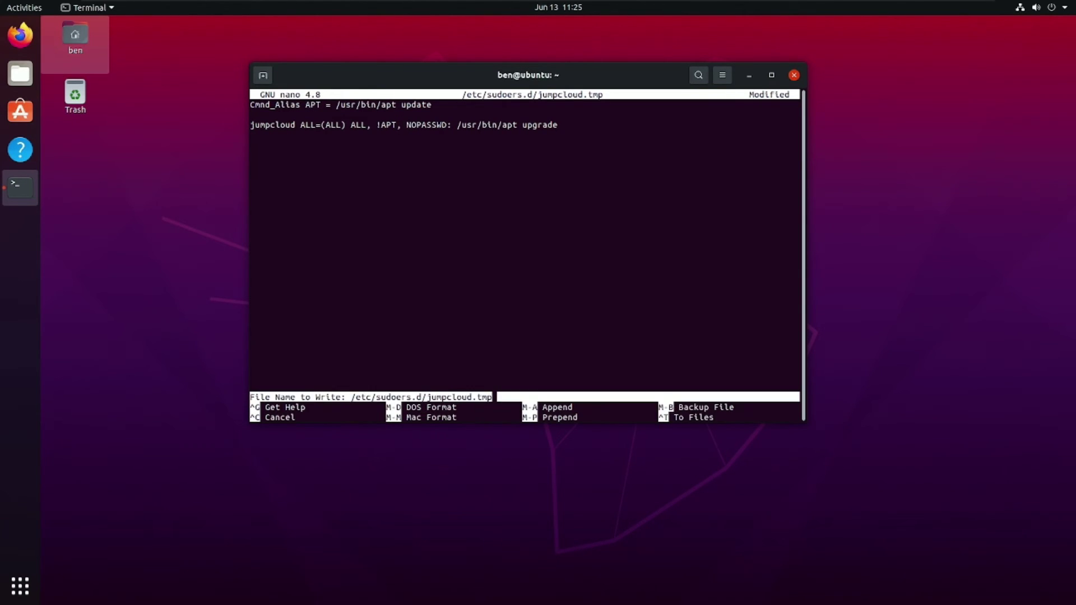
pyautogui.press('BackSpace')
pyautogui.press('BackSpace')
pyautogui.press('BackSpace')
pyautogui.press('BackSpace')
pyautogui.press('Return')
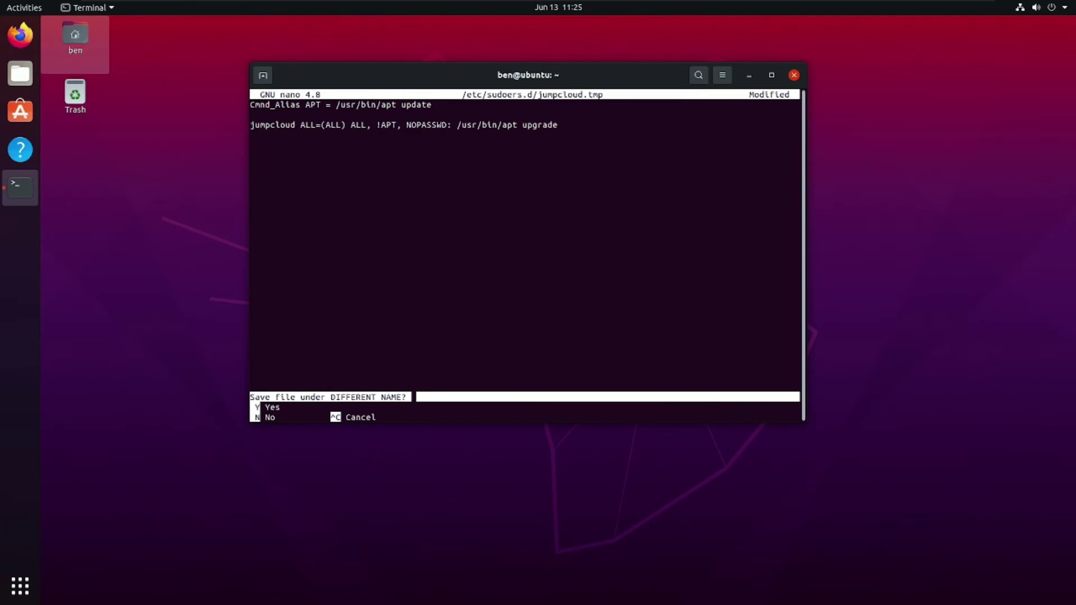
pyautogui.press('y')
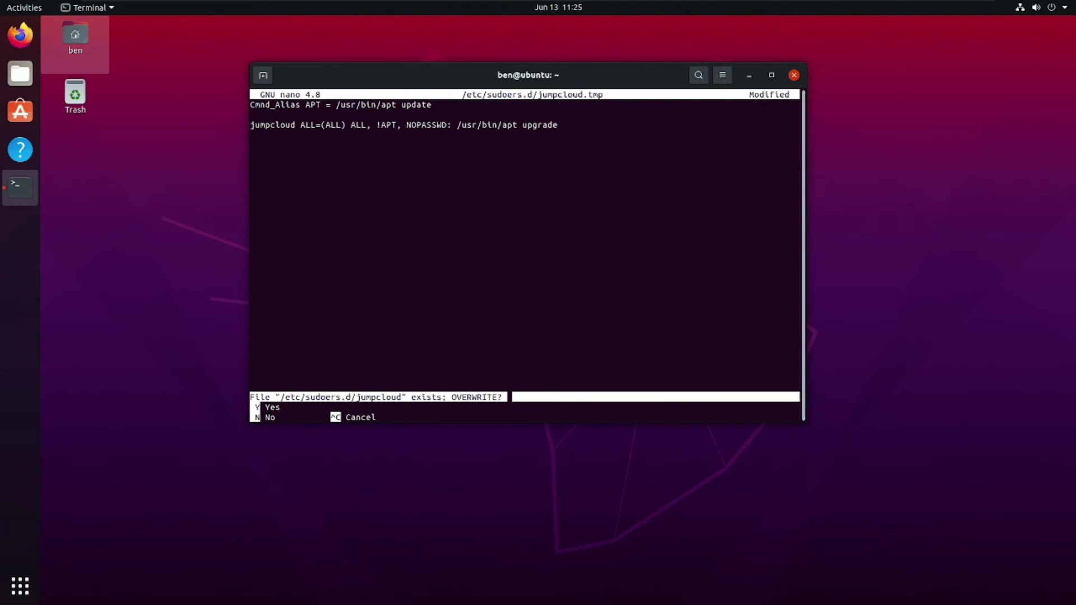
pyautogui.press('y')
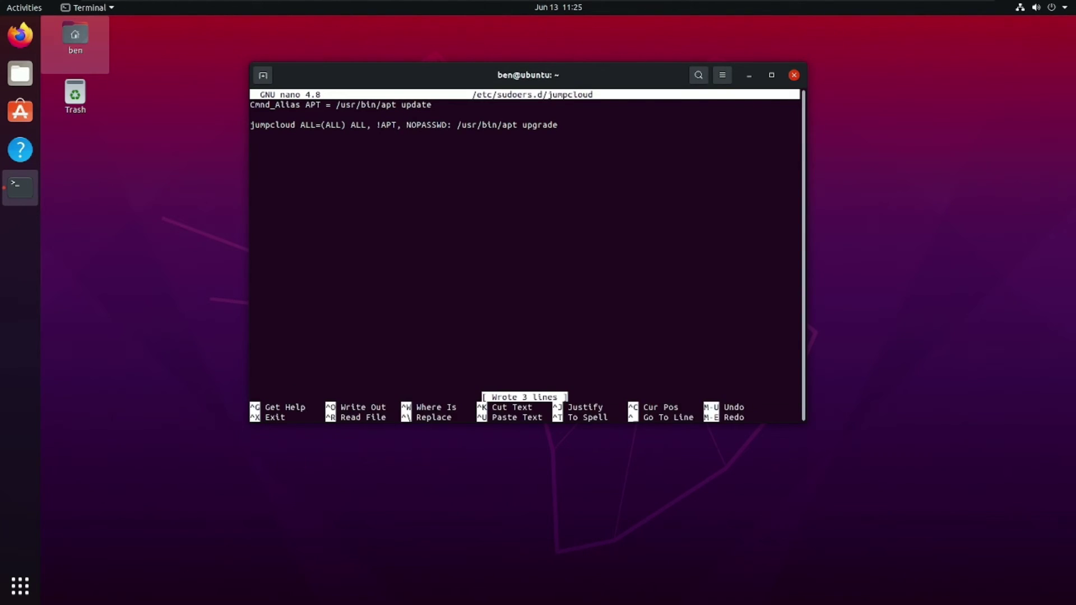
pyautogui.hotkey('ctrl', 'o')
pyautogui.press('Return')
pyautogui.hotkey('ctrl', 'x')
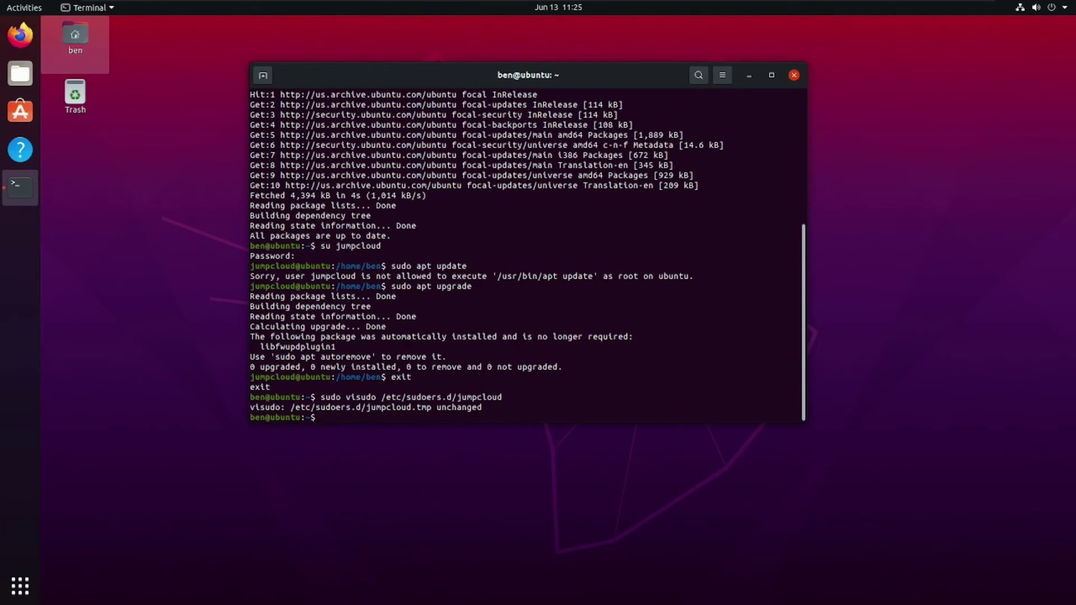
# Reopen /etc/sudoers.d/jumpcloud with sudo visudo to check the NOPASSWD rule, and close it
pyautogui.press('Up')
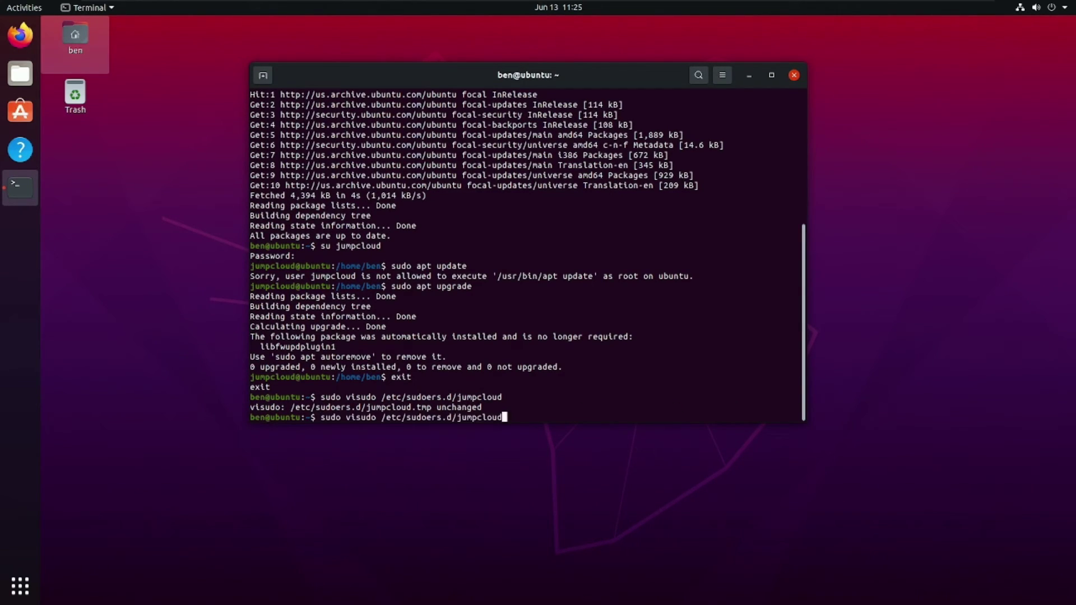
pyautogui.press('Return')
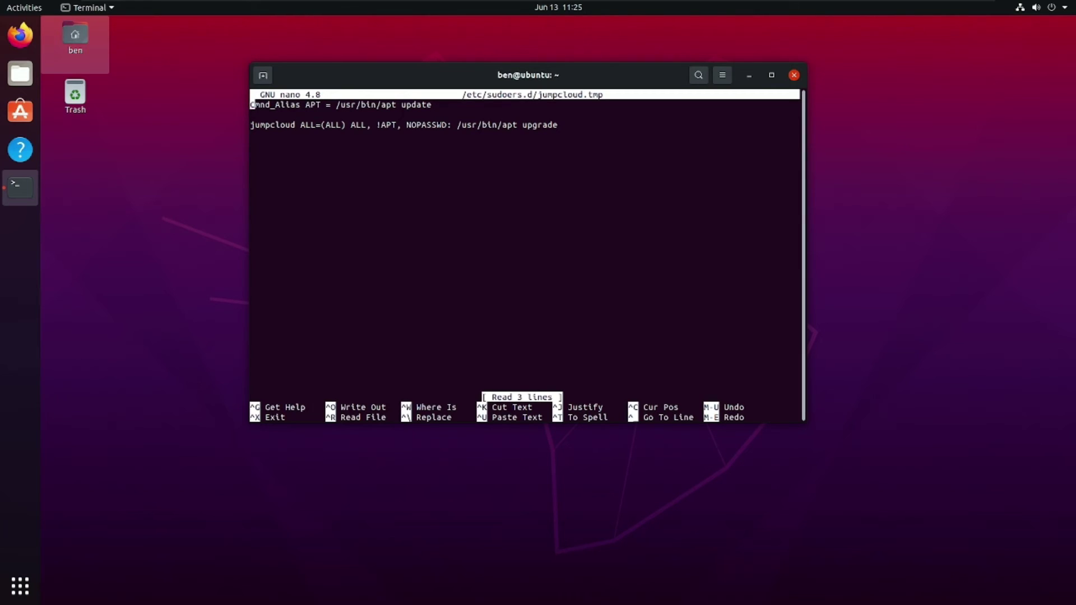
pyautogui.hotkey('ctrl', 'x')
# Switch to the jumpcloud user with su, entering the account password
pyautogui.write('su jumpclouad')
pyautogui.press('Return')
pyautogui.write('s')
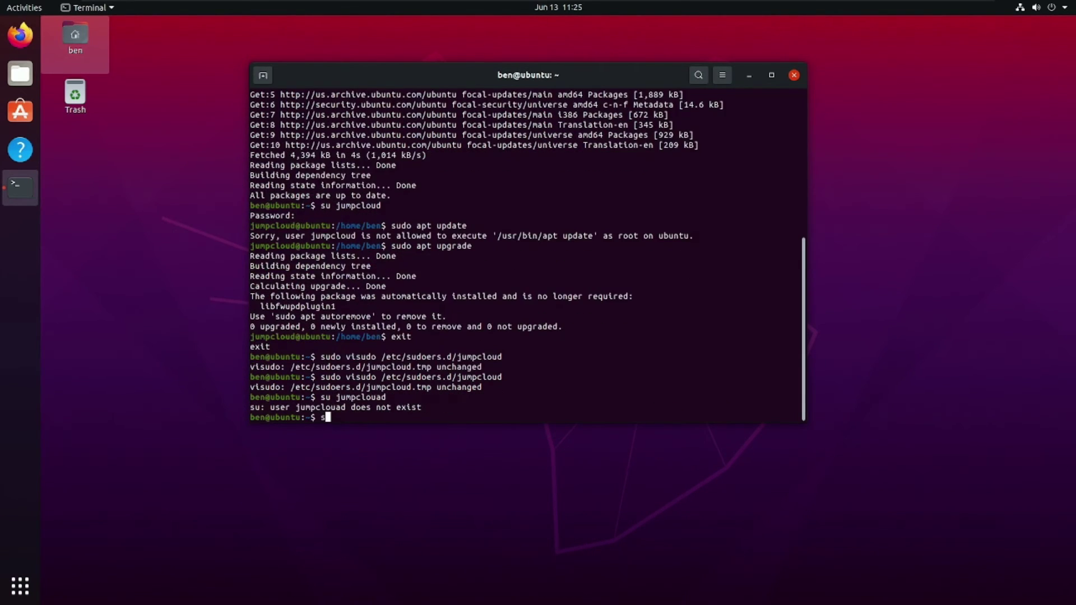
pyautogui.press('BackSpace')
pyautogui.write('su jumpcloud')
pyautogui.press('Return')
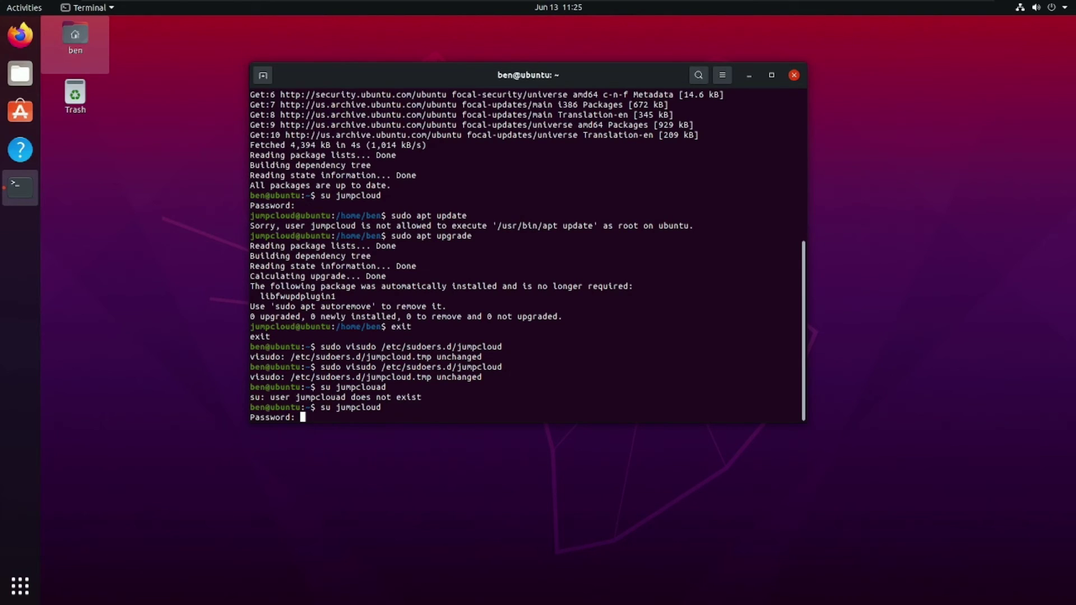
pyautogui.press('Return')
# Try to run sudo apt update as the jumpcloud user to test the restriction
pyautogui.write('sudpo')
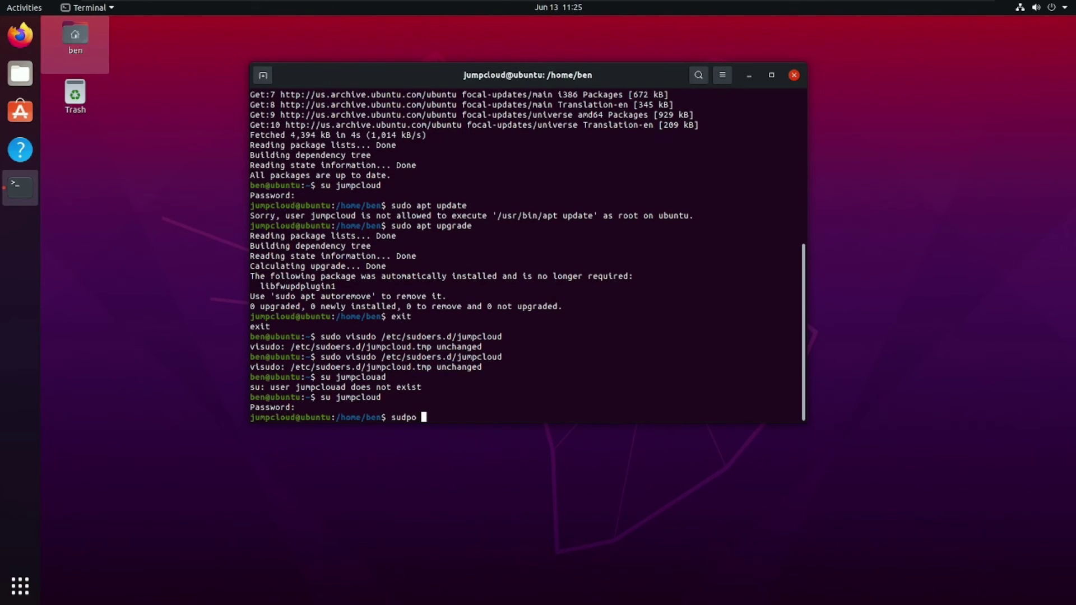
pyautogui.press('BackSpace')
pyautogui.press('BackSpace')
pyautogui.press('BackSpace')
pyautogui.write('o apt update')
pyautogui.press('Return')
# Run sudo apt upgrade as the jumpcloud user to test the passwordless rule
pyautogui.press('Up')
pyautogui.press('BackSpace')
pyautogui.press('BackSpace')
pyautogui.press('BackSpace')
pyautogui.press('BackSpace')
pyautogui.write('grade')
pyautogui.press('Return')
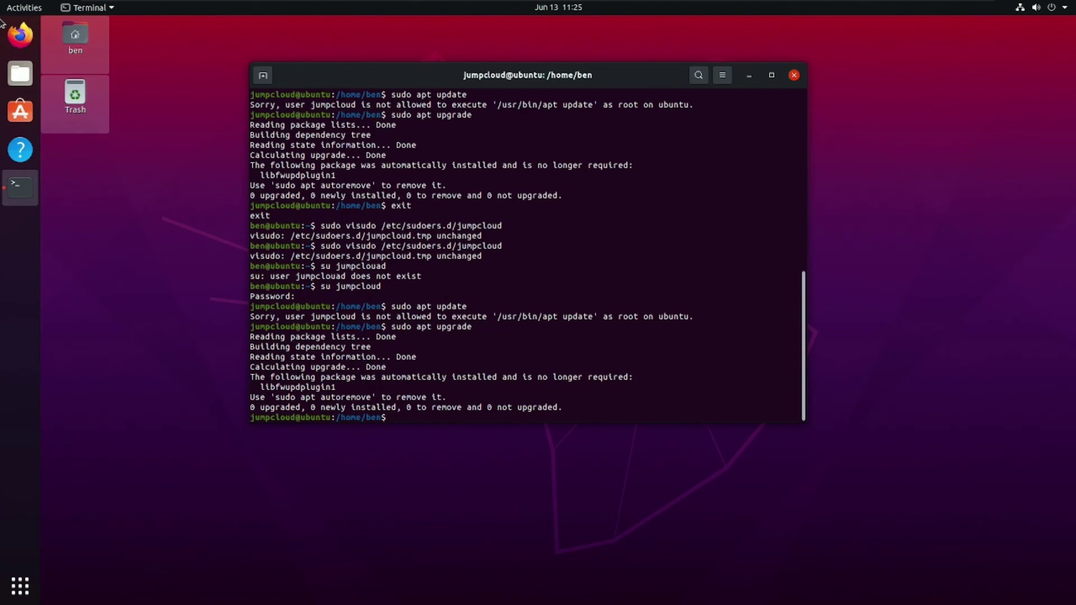
pyautogui.hotkey('alt', '1')
pyautogui.hotkey('ctrl', 'g')
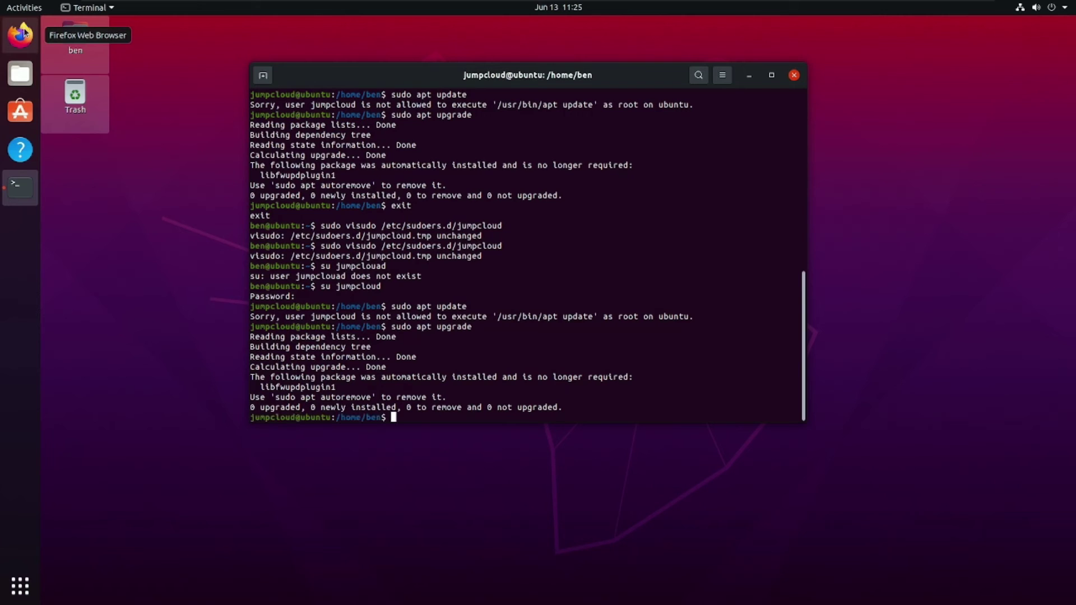
pyautogui.click(185, 137)
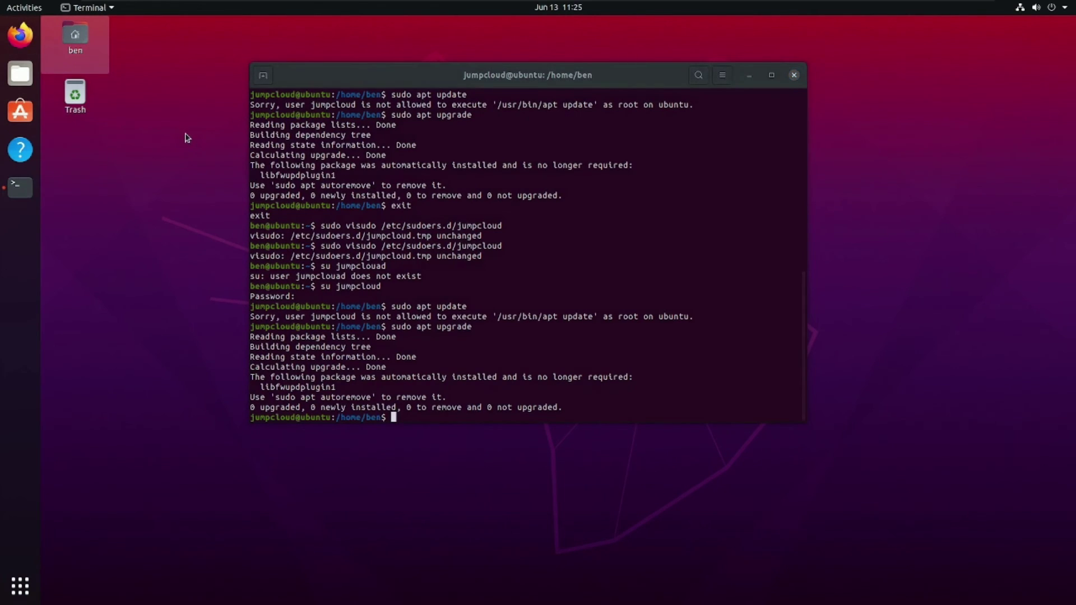